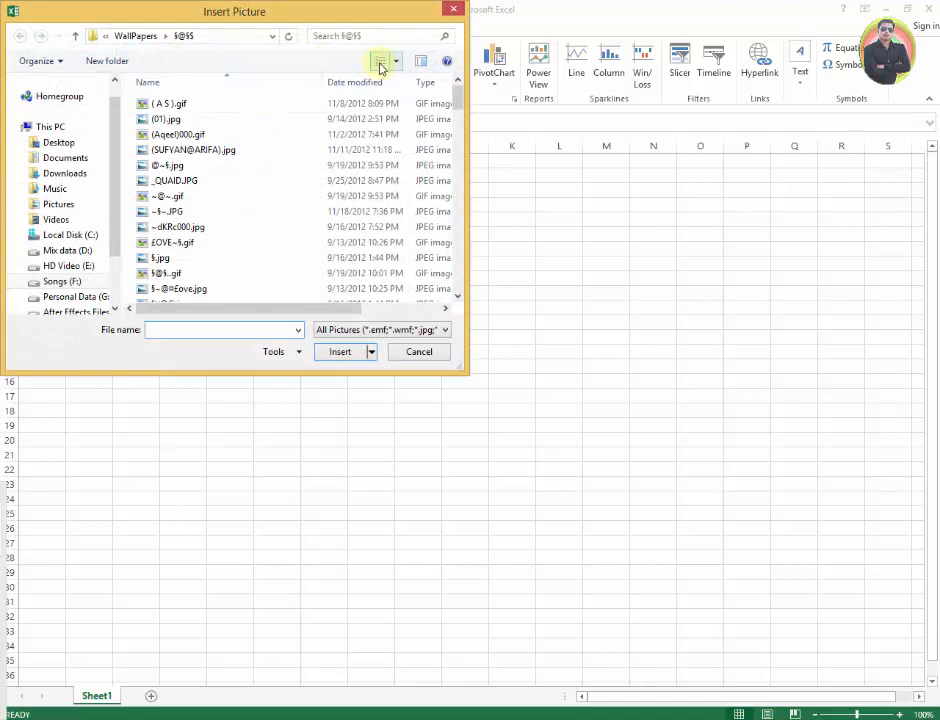
- Insert the picture (01).jpg, shrink it to about 2.24" by 2.99", and place it across columns M to P near row 2
click(380, 64)
double_click(190, 130)
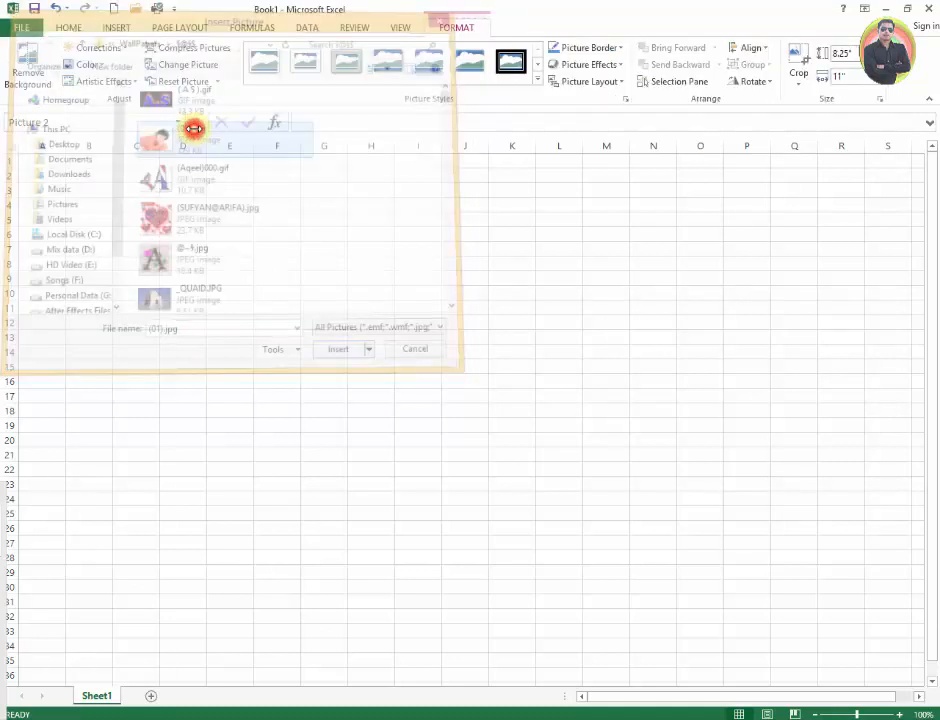
drag(764, 199, 767, 233)
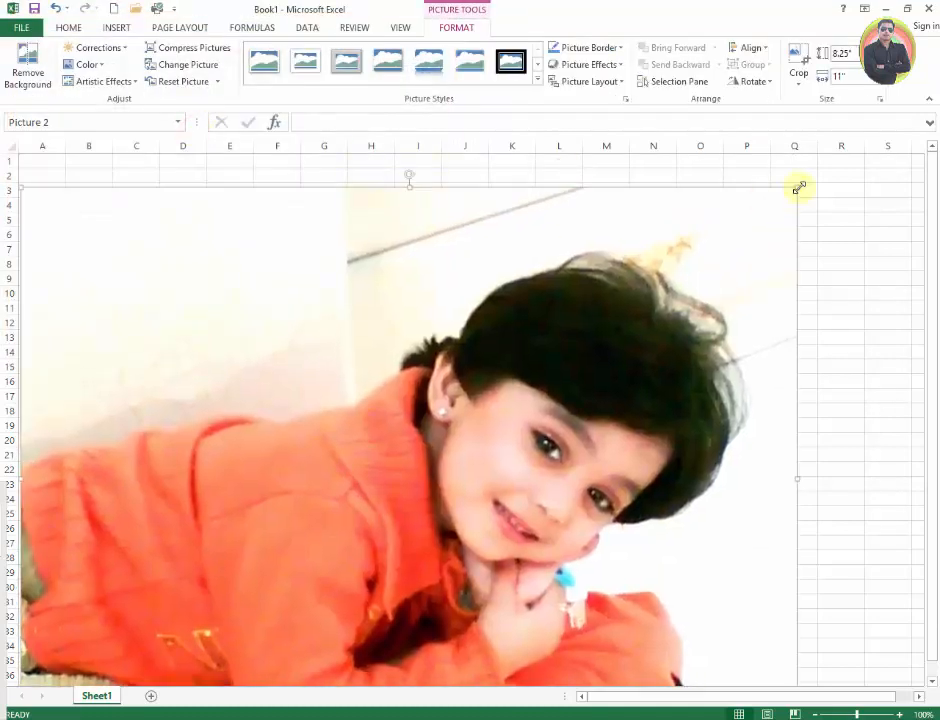
drag(797, 188, 663, 237)
drag(566, 300, 703, 230)
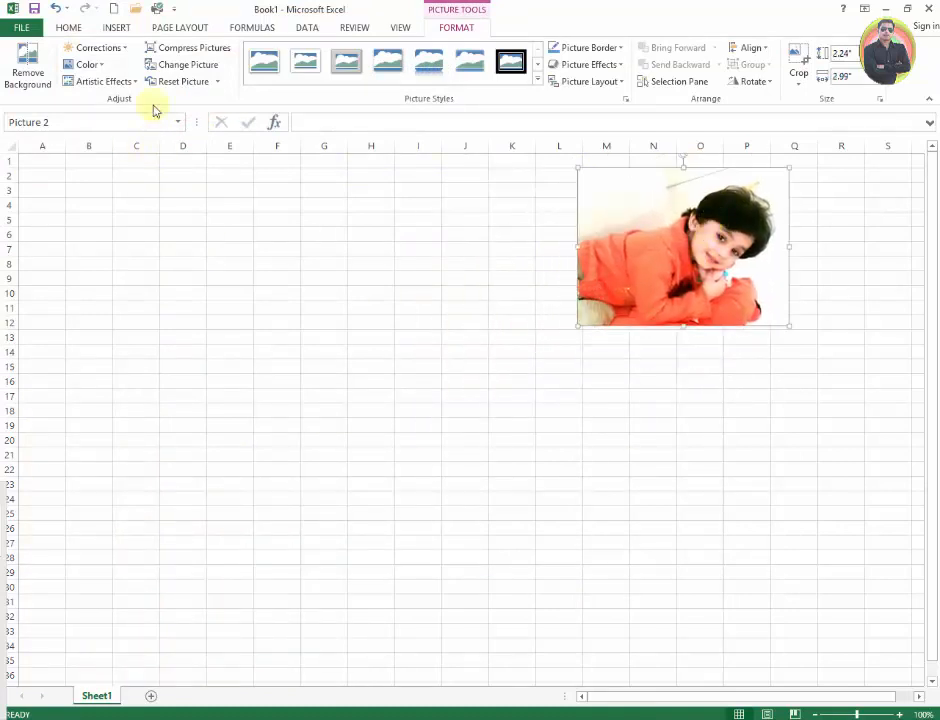
- Insert the picture of the tattooed woman in profile, scaled down to about 1.62" by 1.75" in columns I to K beside the first picture
click(120, 29)
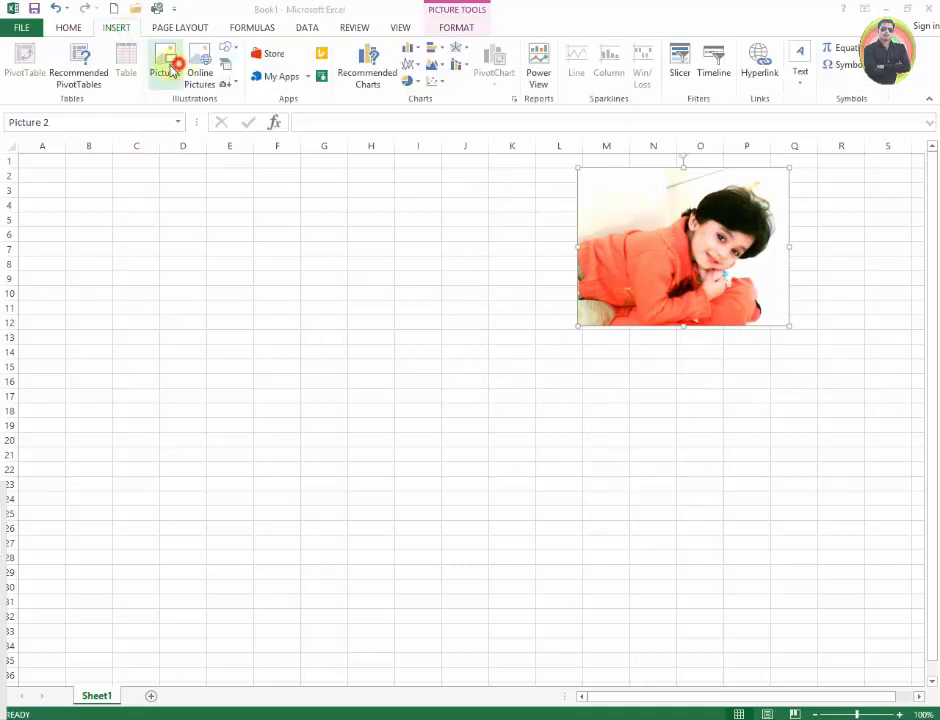
click(160, 70)
click(381, 62)
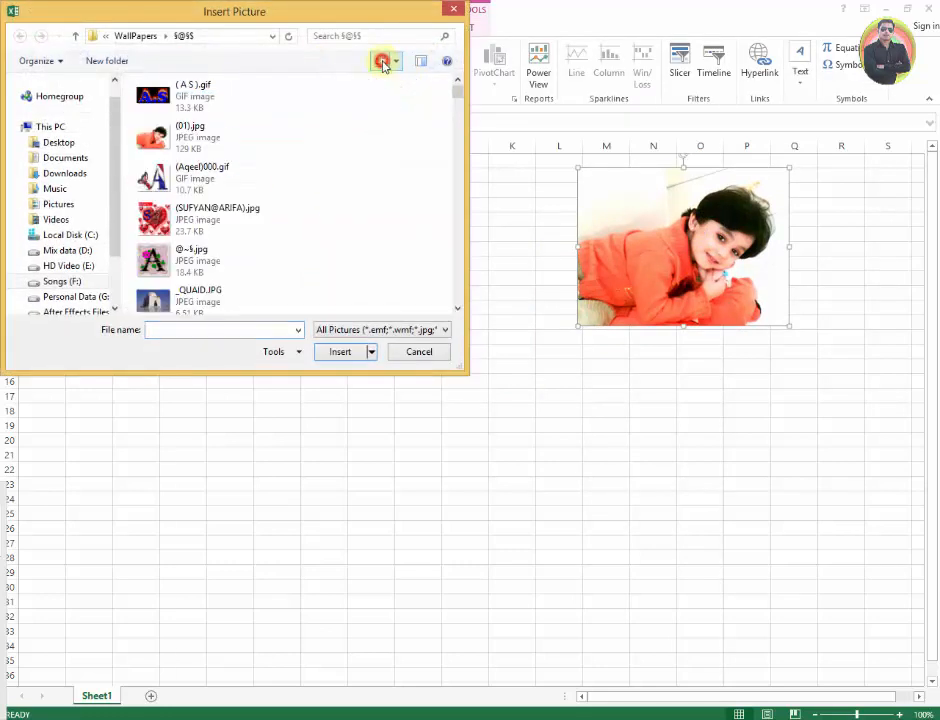
drag(457, 92, 459, 119)
double_click(189, 147)
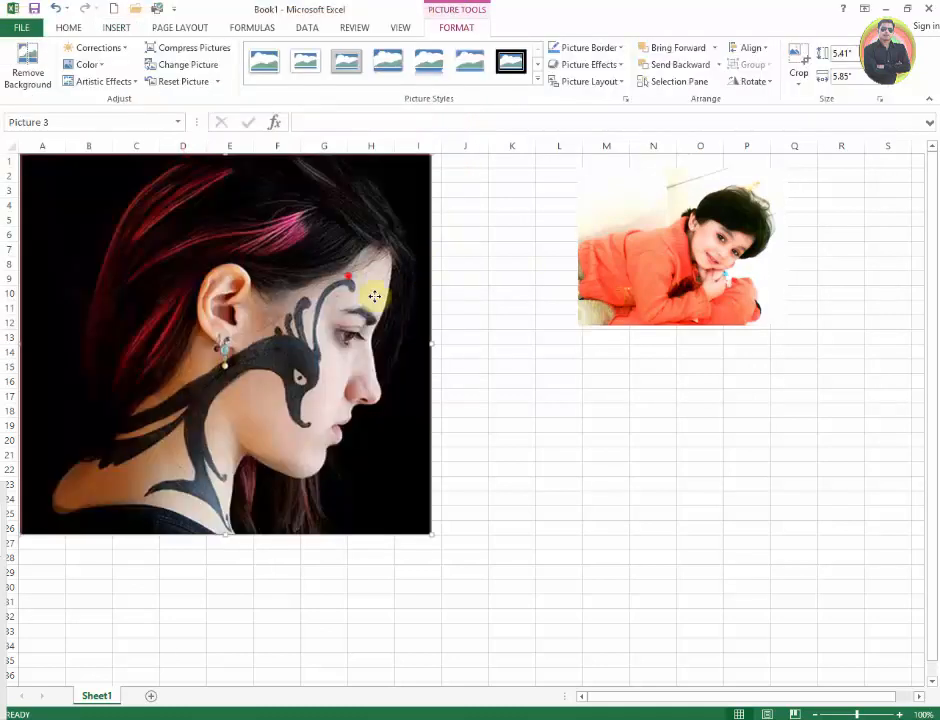
drag(419, 176, 248, 472)
drag(183, 527, 472, 227)
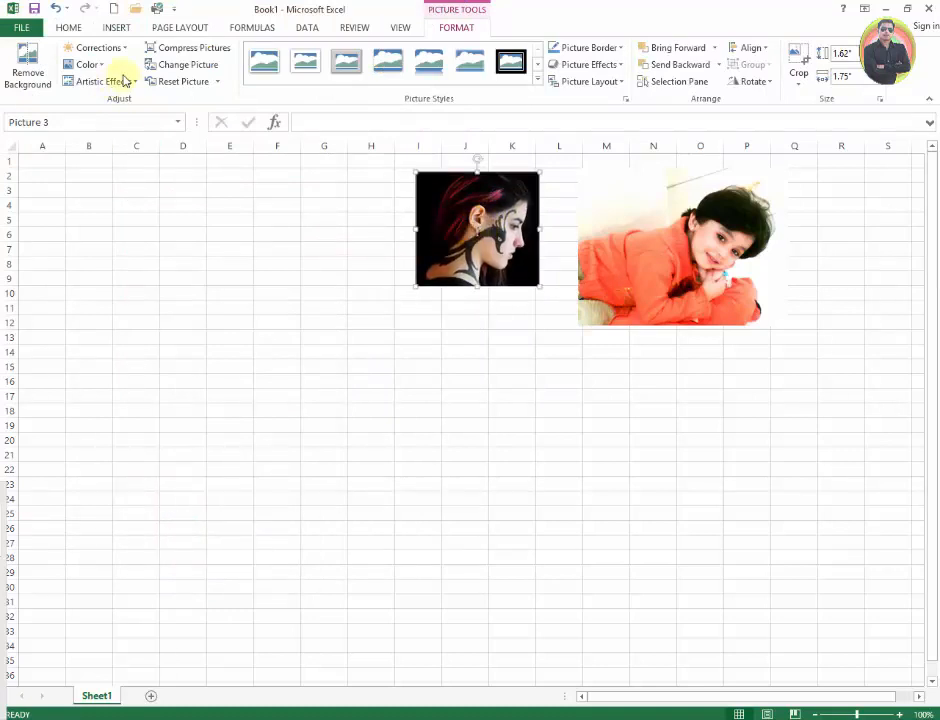
- Insert BABY.JPG, scaled down to about 2.32" square and placed below the tattooed woman's picture
click(116, 27)
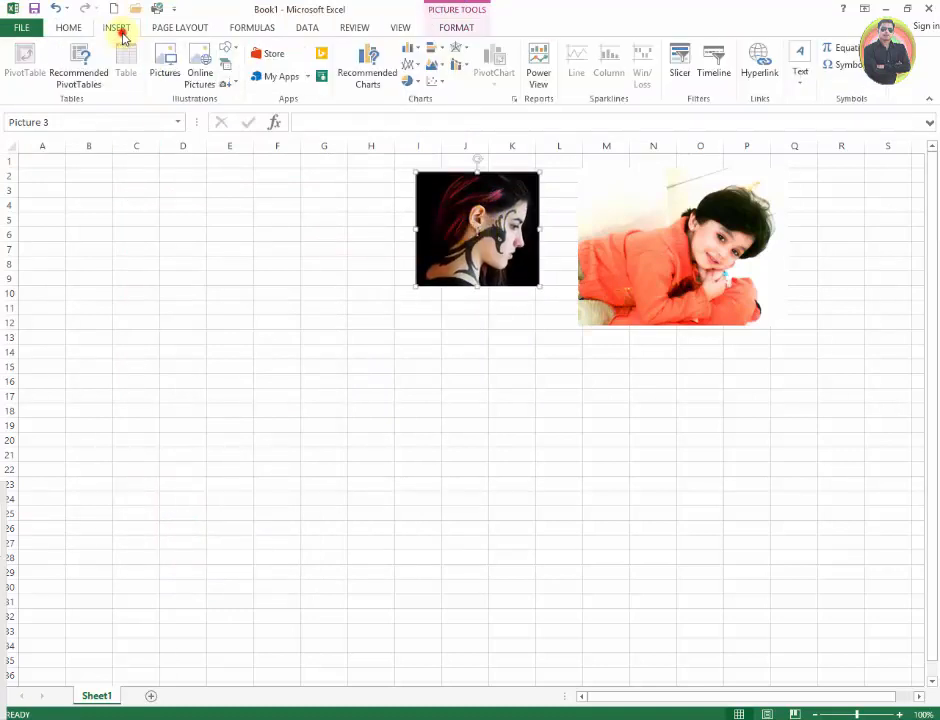
click(163, 67)
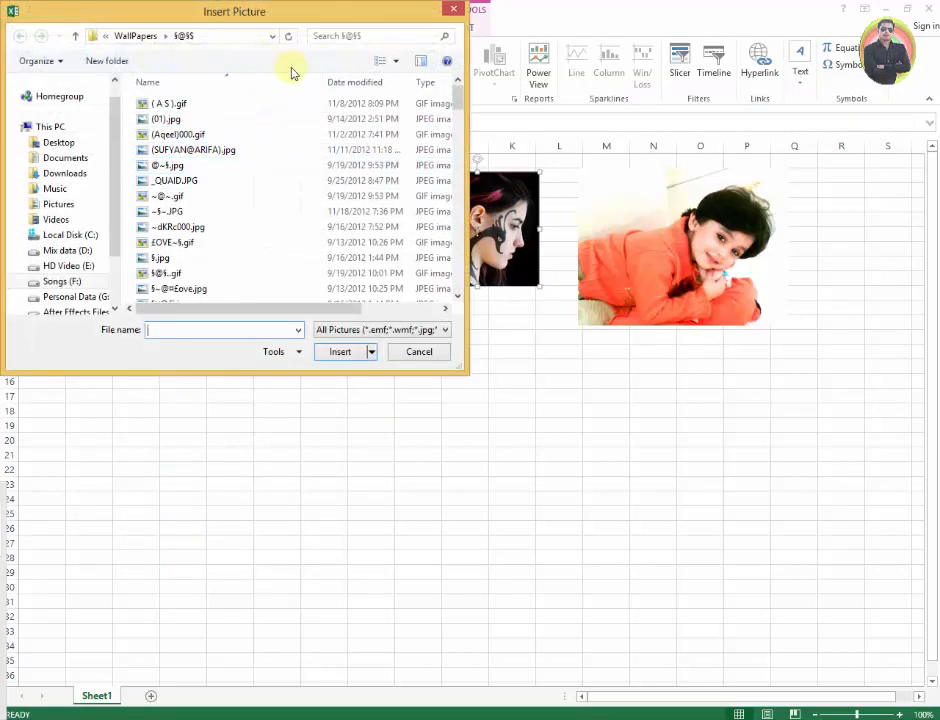
click(379, 63)
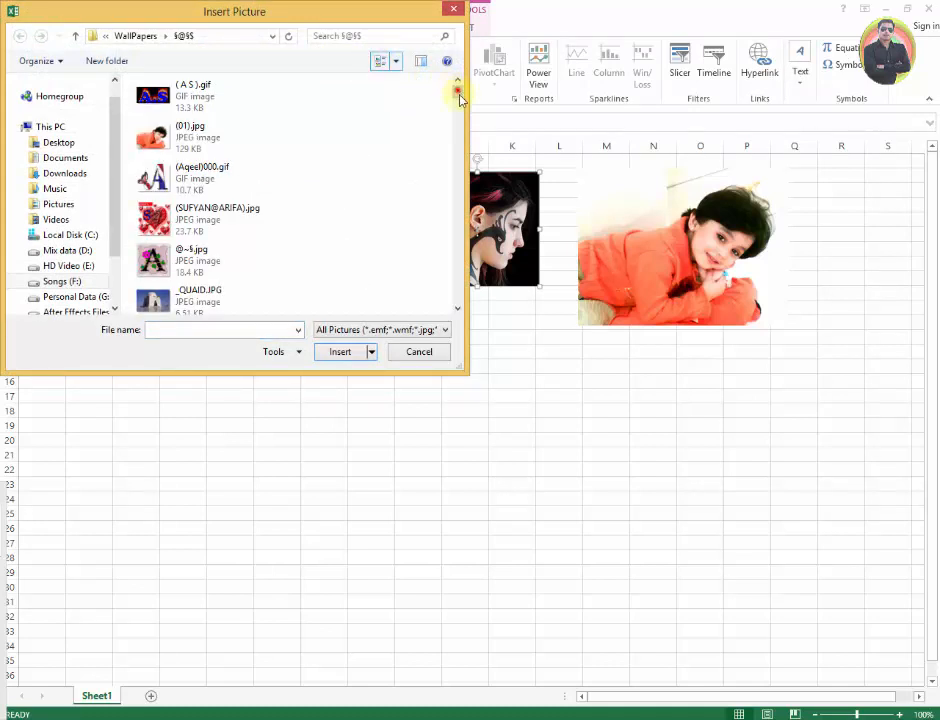
drag(459, 97, 455, 147)
click(162, 200)
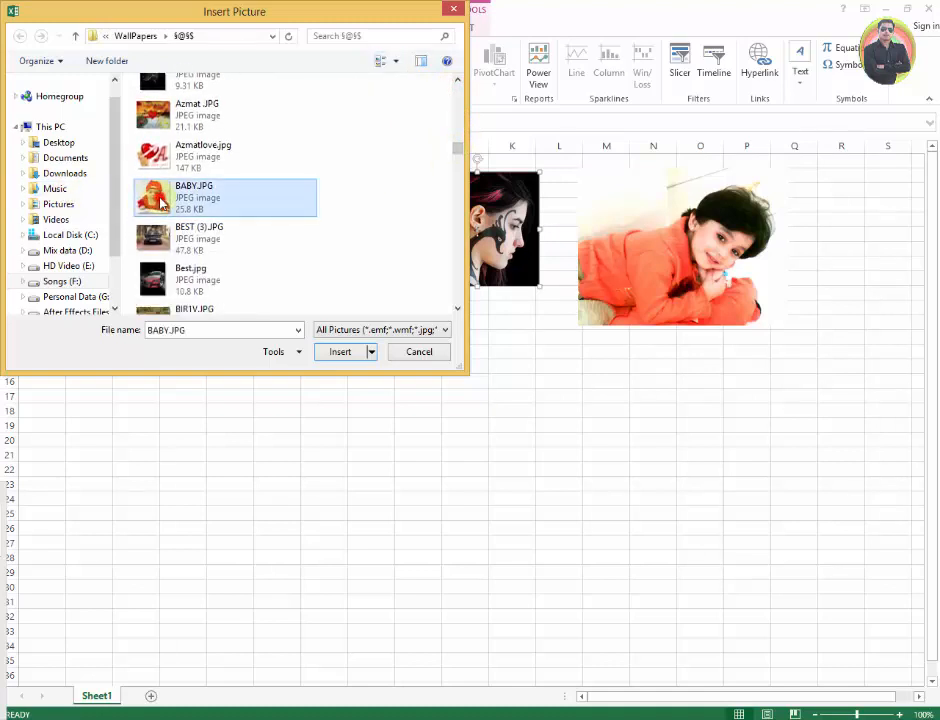
double_click(162, 200)
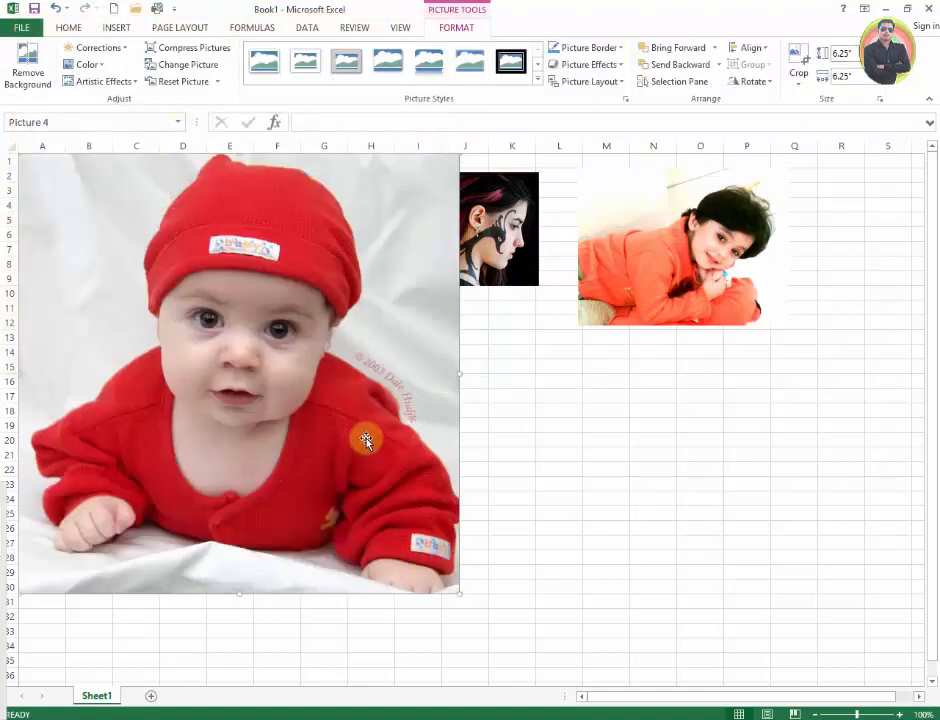
drag(459, 169, 220, 531)
drag(140, 585, 478, 379)
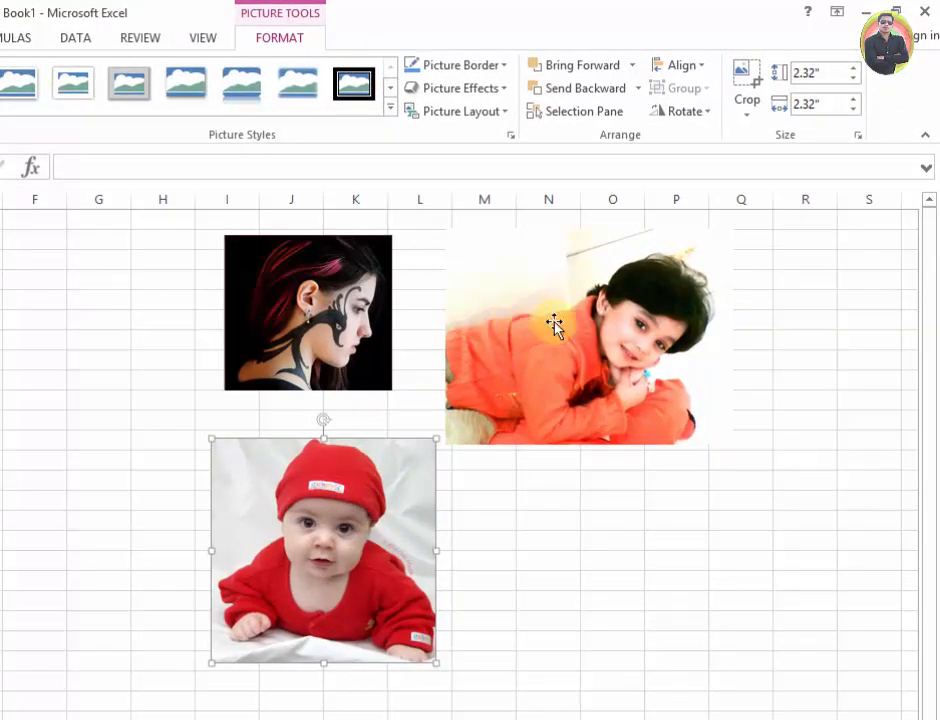
click(554, 325)
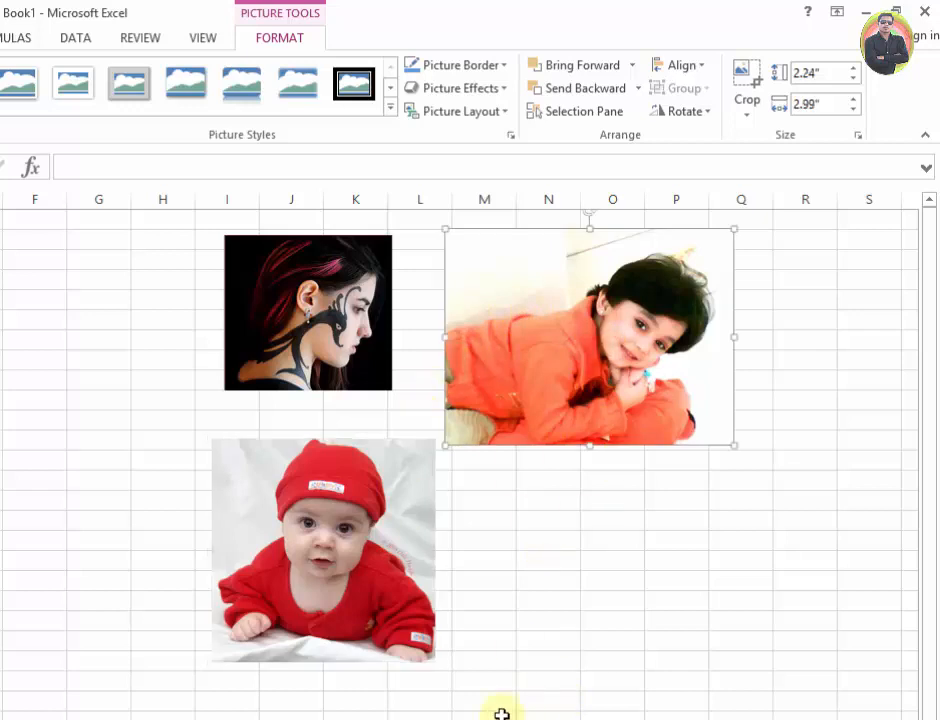
click(1, 440)
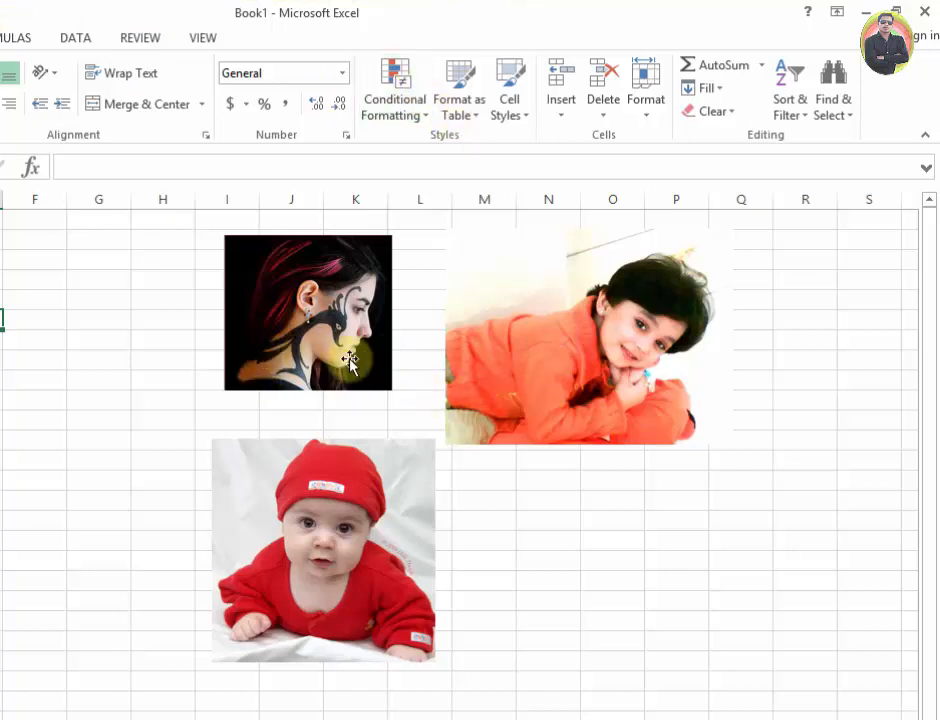
- Select the tattooed woman's picture and apply the No Rotation preset from the 3-D Rotation picture effects
click(312, 305)
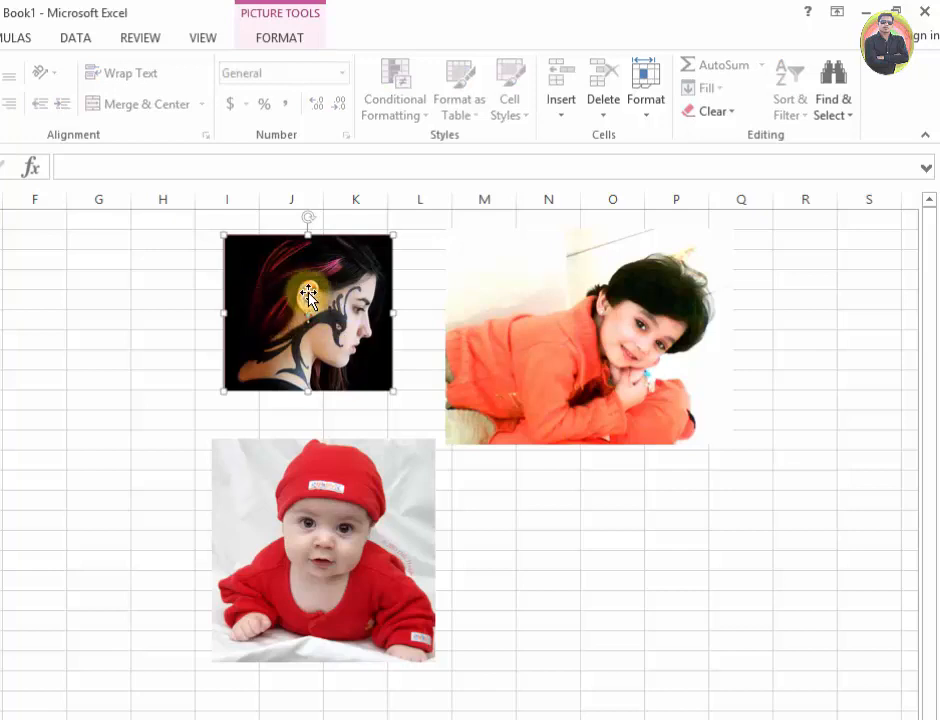
double_click(308, 296)
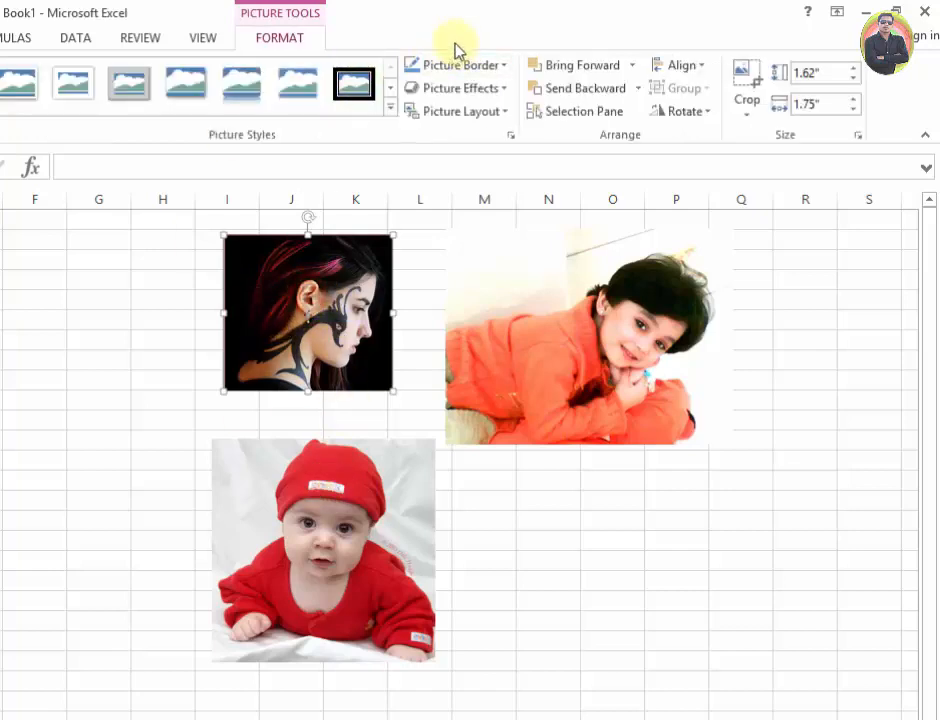
click(504, 90)
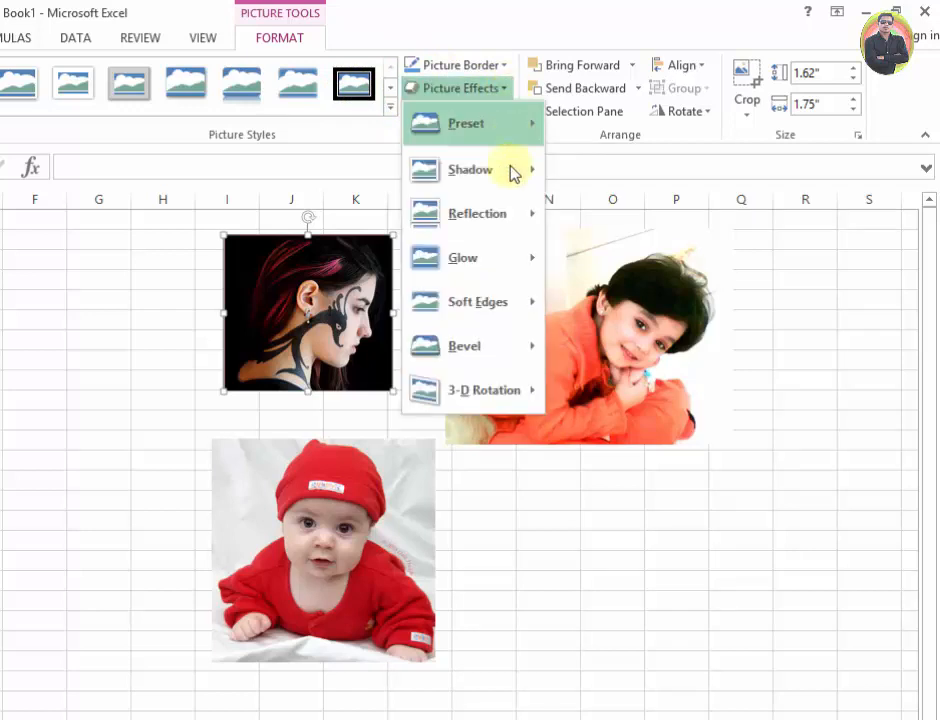
mouse_move(500, 398)
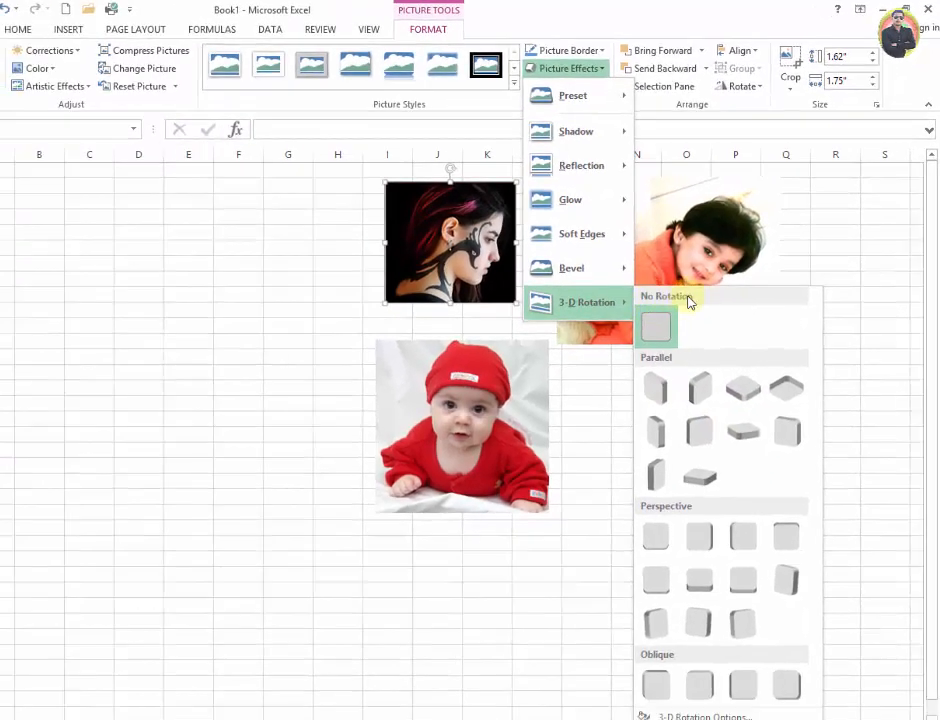
click(668, 325)
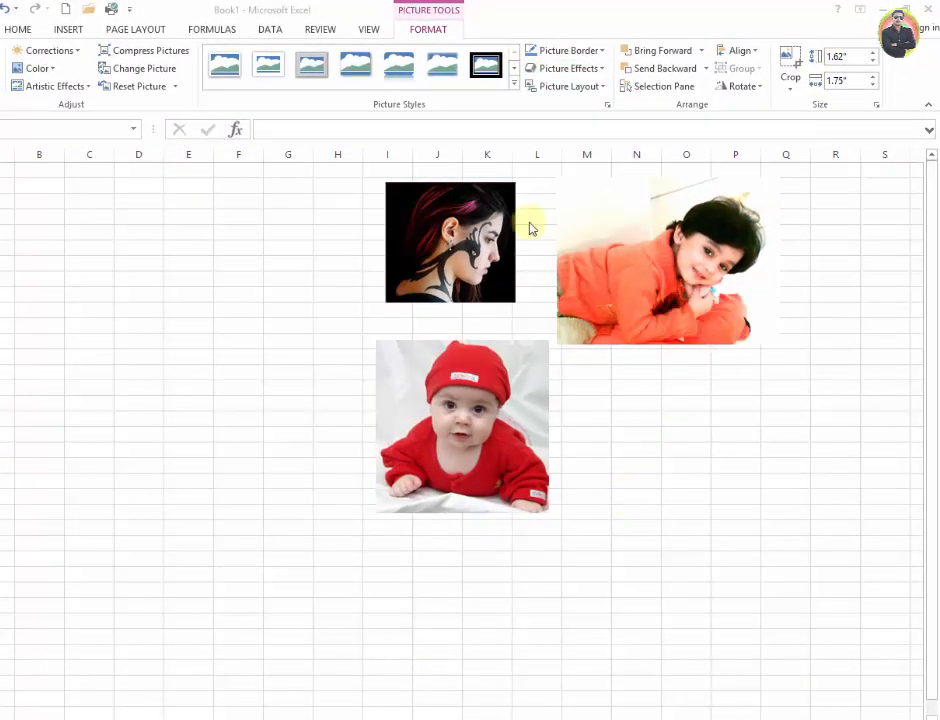
- Try a first-row Perspective 3-D rotation preset on the tattooed woman's picture
click(604, 72)
mouse_move(604, 308)
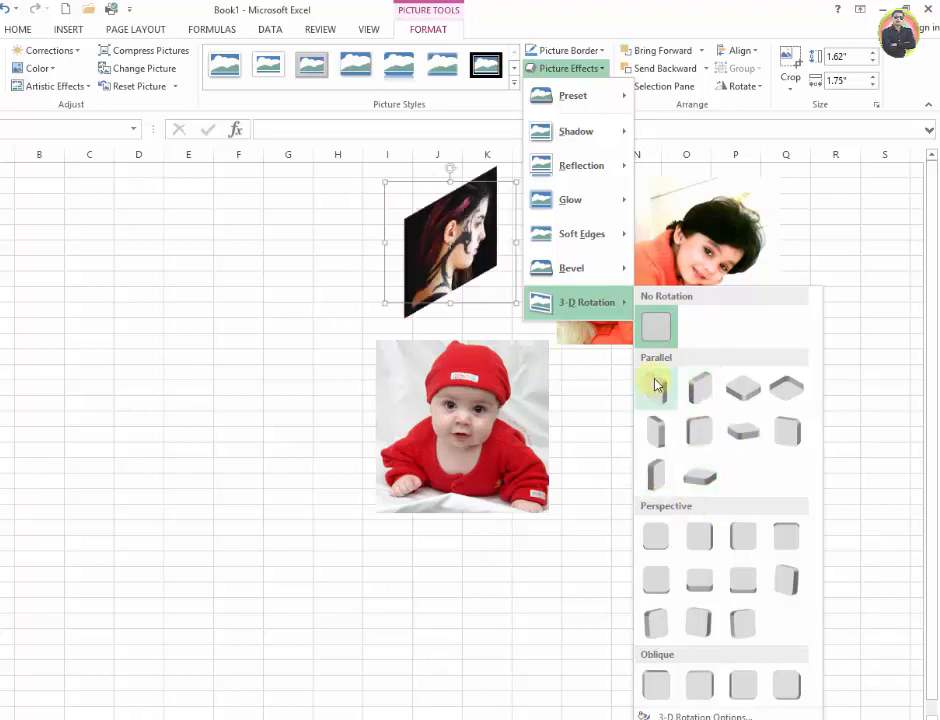
click(735, 541)
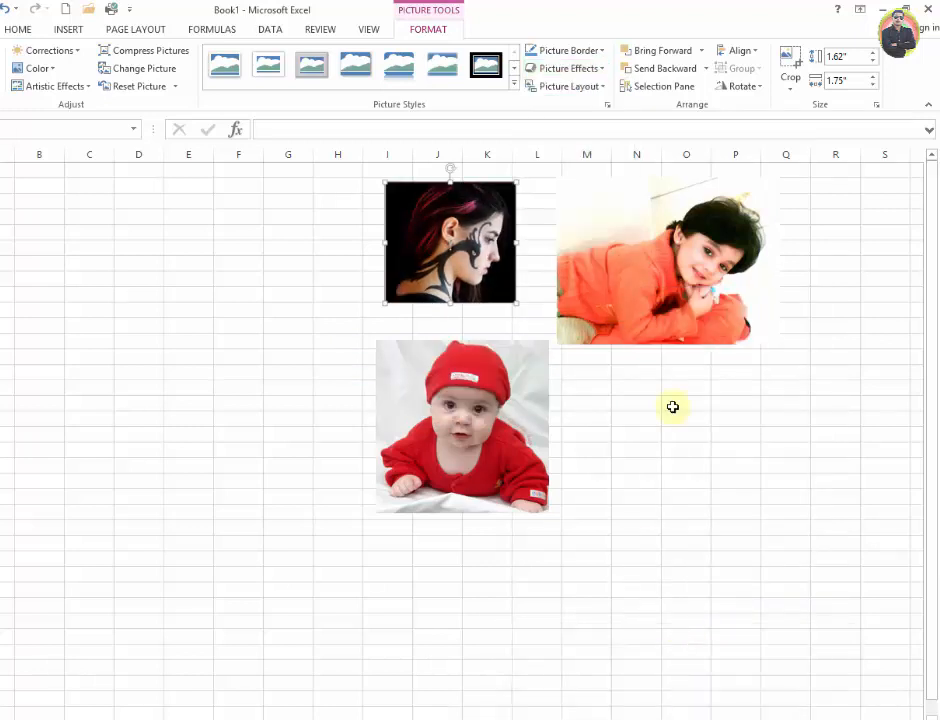
- Apply the second preset in the second row of the Parallel 3-D rotations to the tattooed woman's picture
click(604, 69)
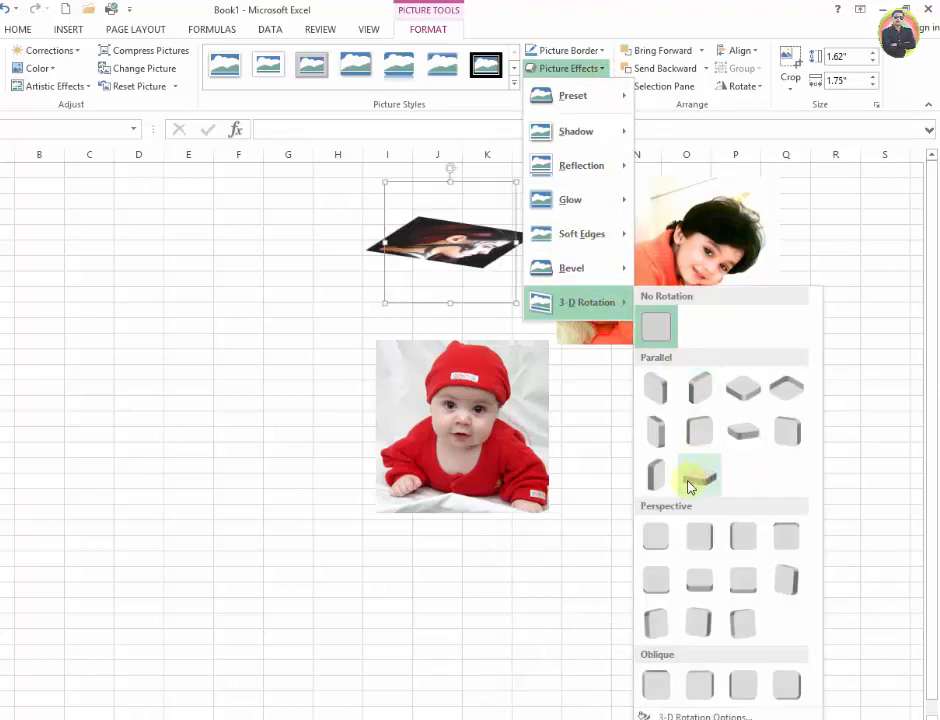
click(698, 431)
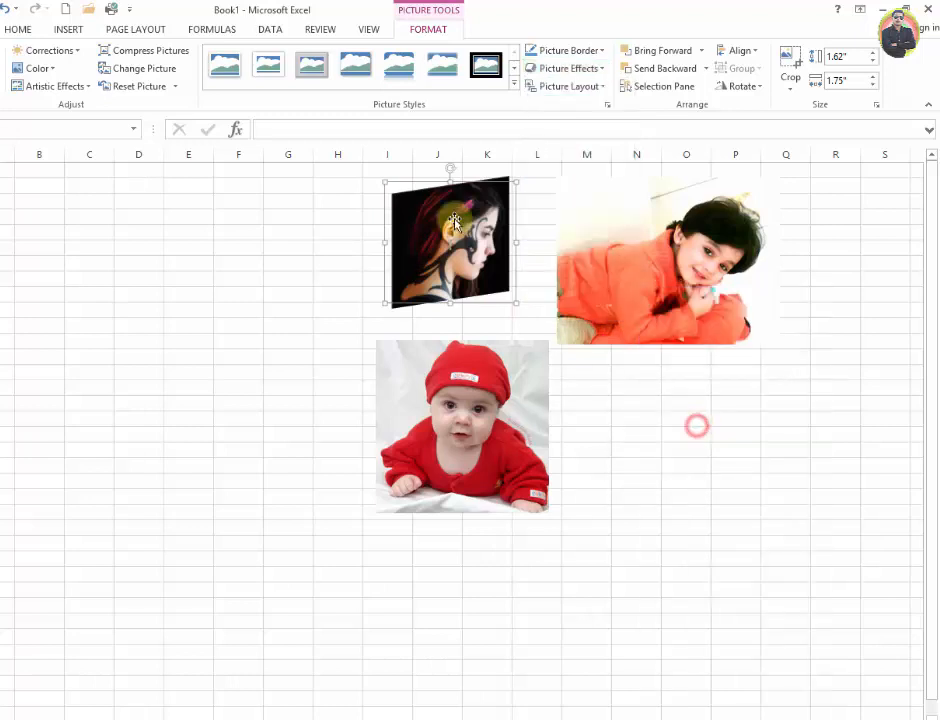
- Apply the fourth preset in the second row of the Perspective 3-D rotations to the picture of the child in orange
click(657, 280)
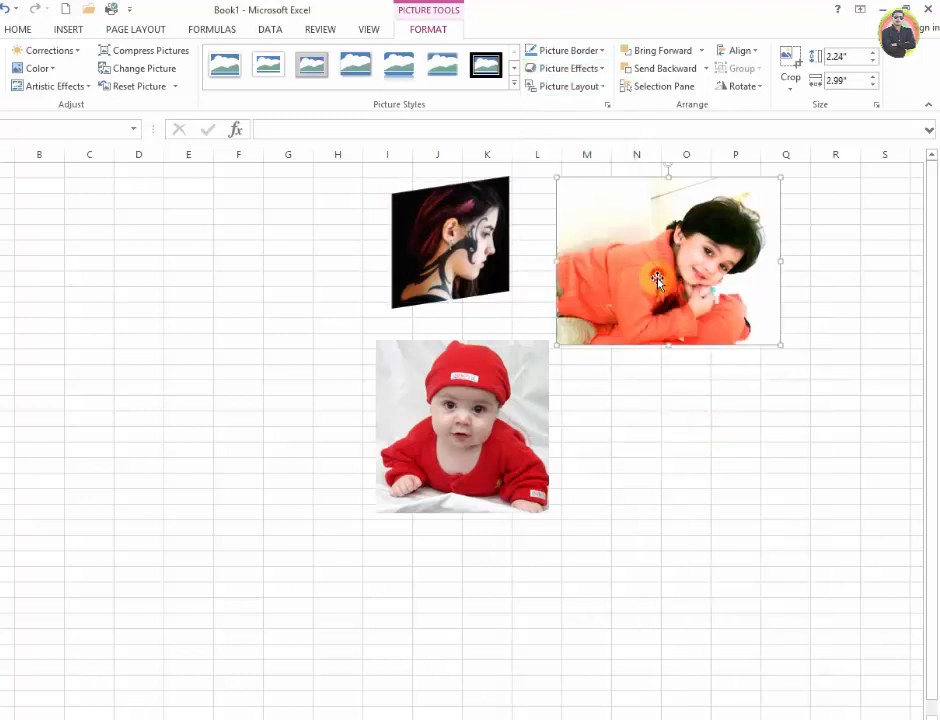
click(599, 71)
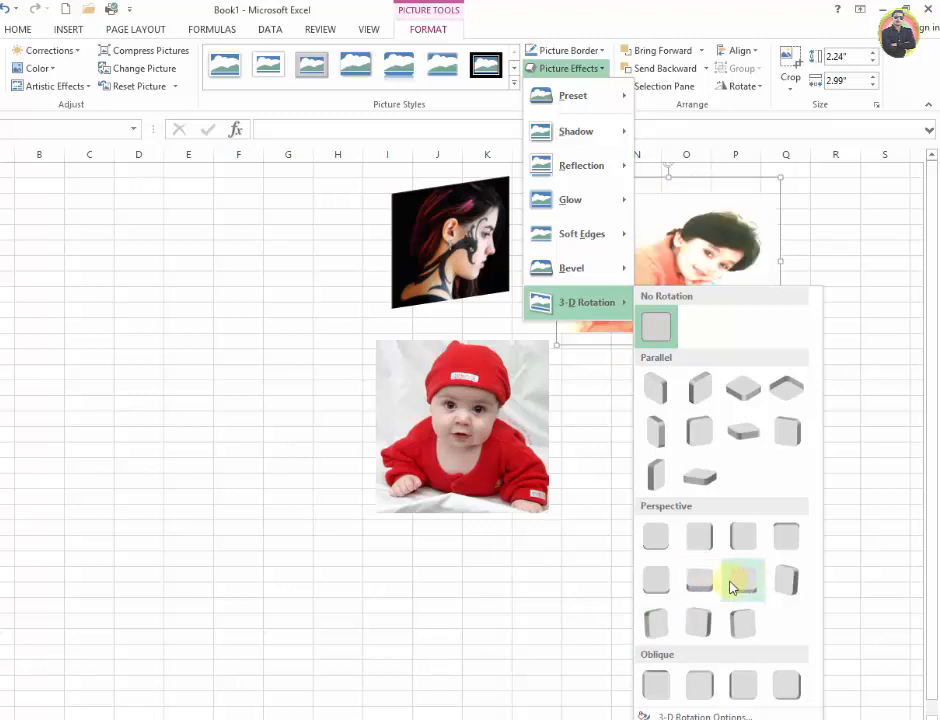
click(791, 589)
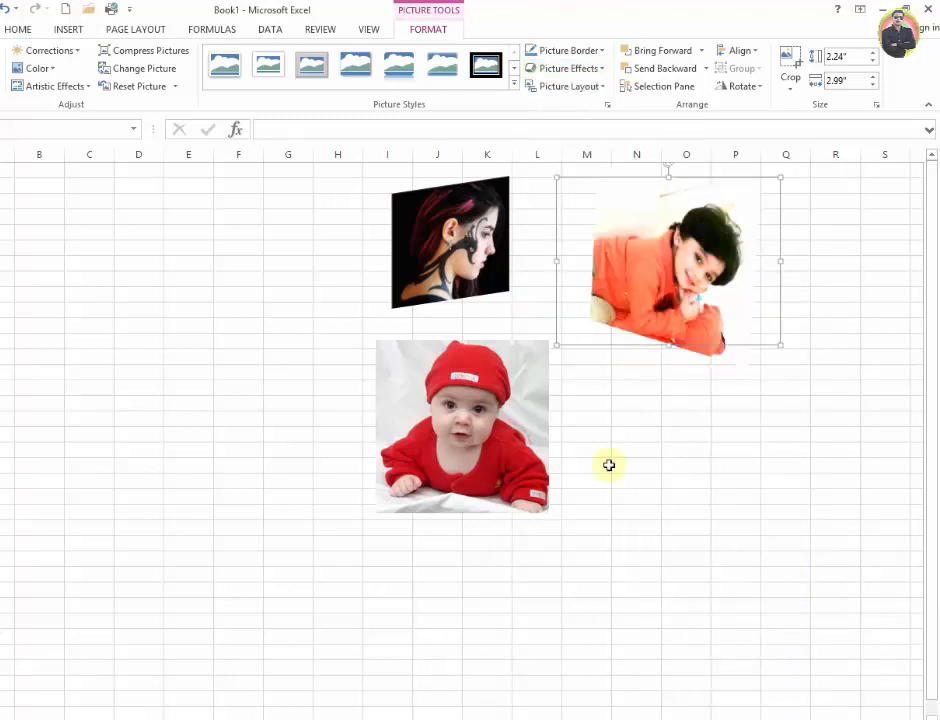
- Move the baby picture slightly toward column M and apply the fourth Oblique 3-D rotation preset to it
click(462, 440)
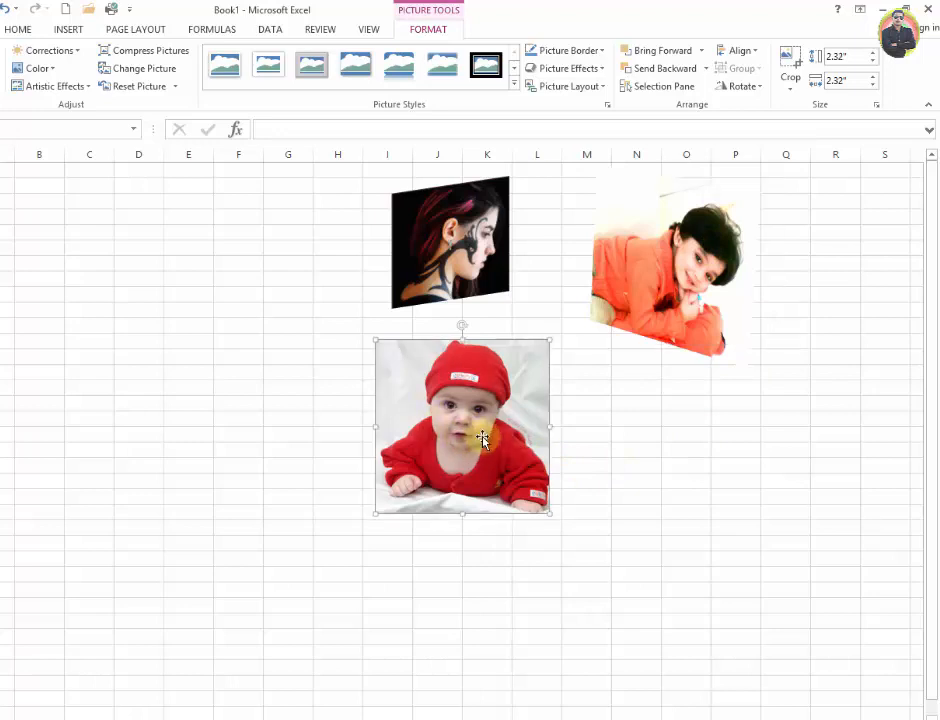
drag(482, 437, 527, 428)
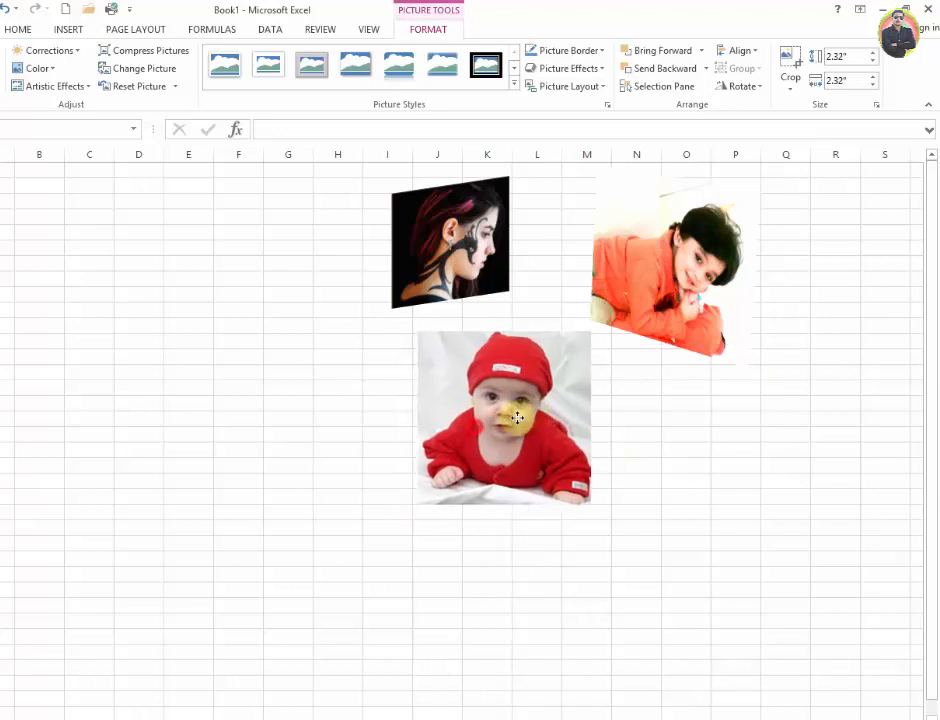
click(600, 88)
click(604, 69)
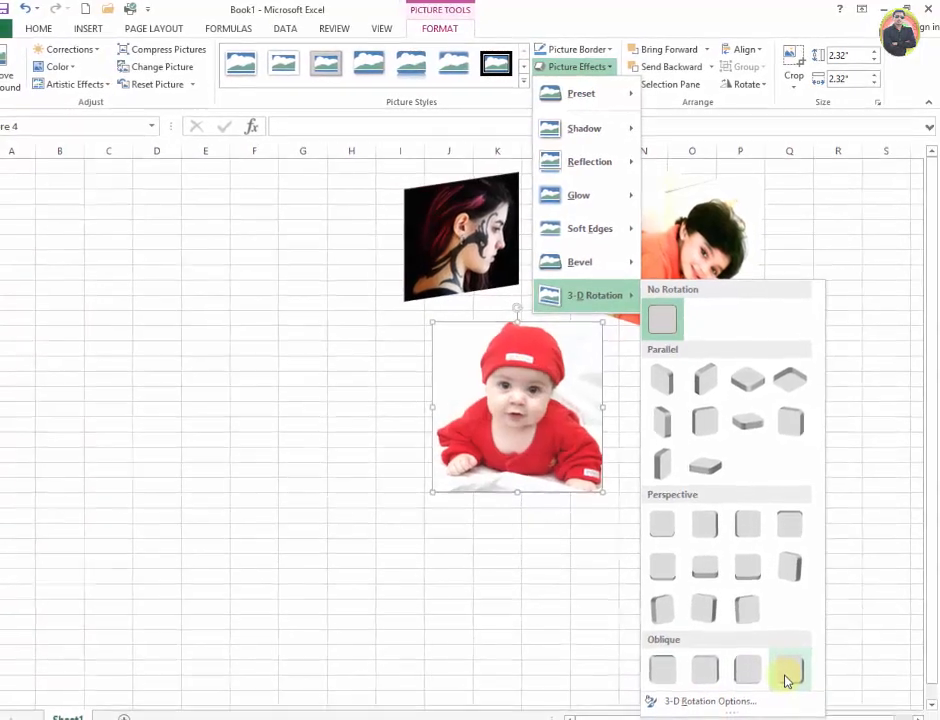
click(785, 674)
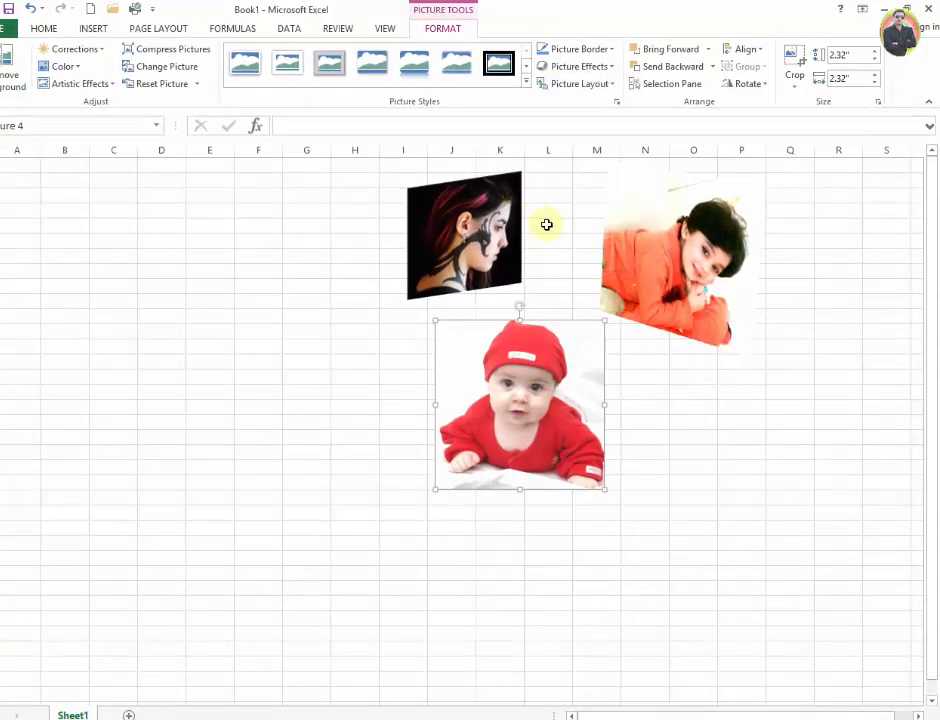
- Insert 26.JPG, shrink the heart picture to about 1.83" by 1.88", and place it beside the baby picture around columns F to I
click(94, 28)
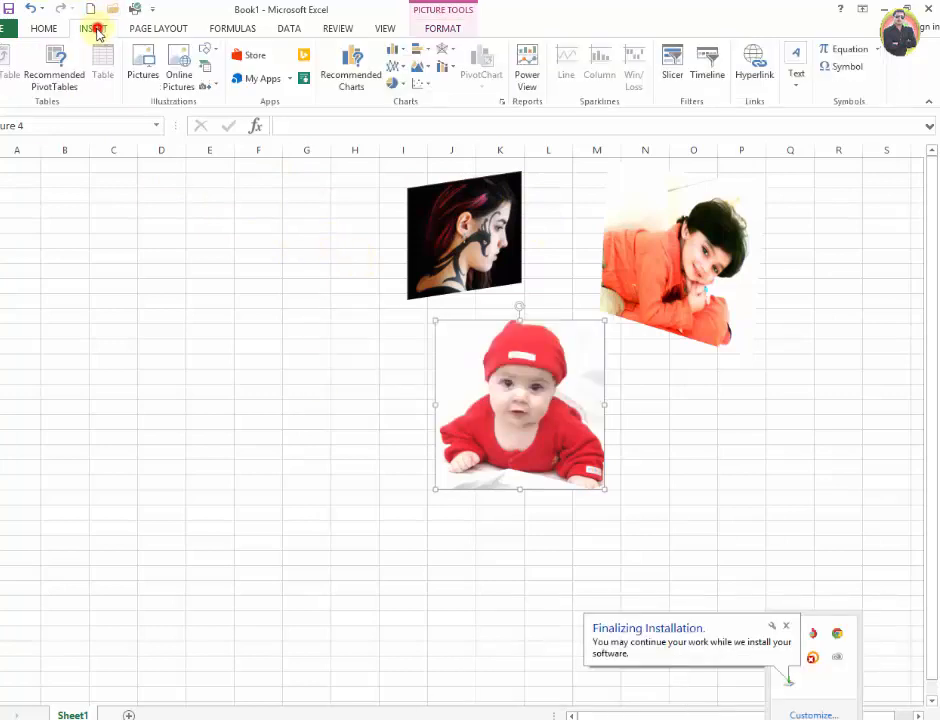
click(140, 63)
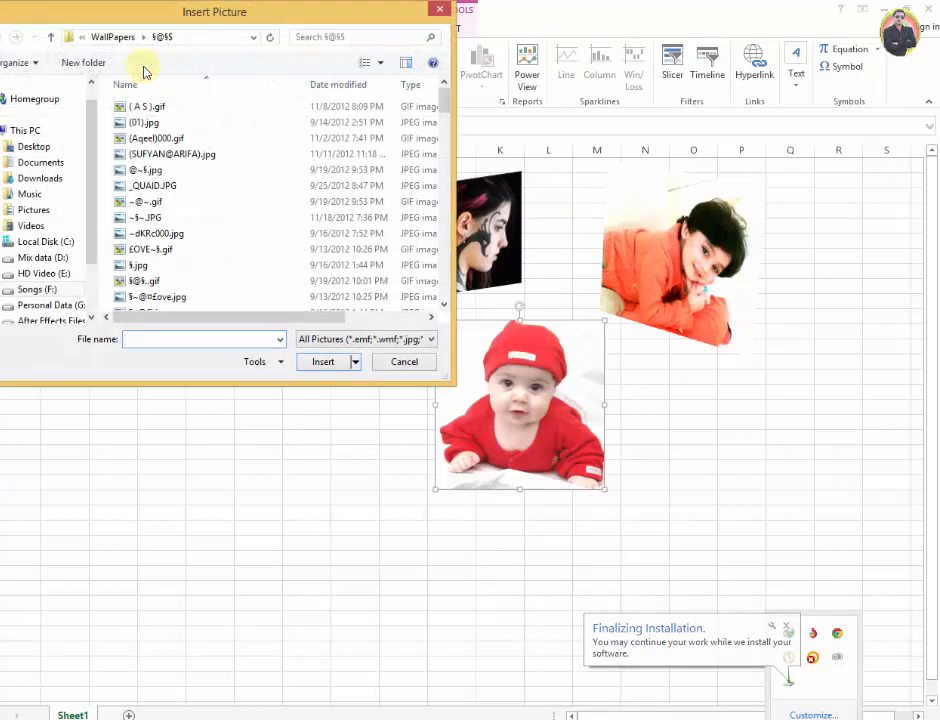
click(366, 63)
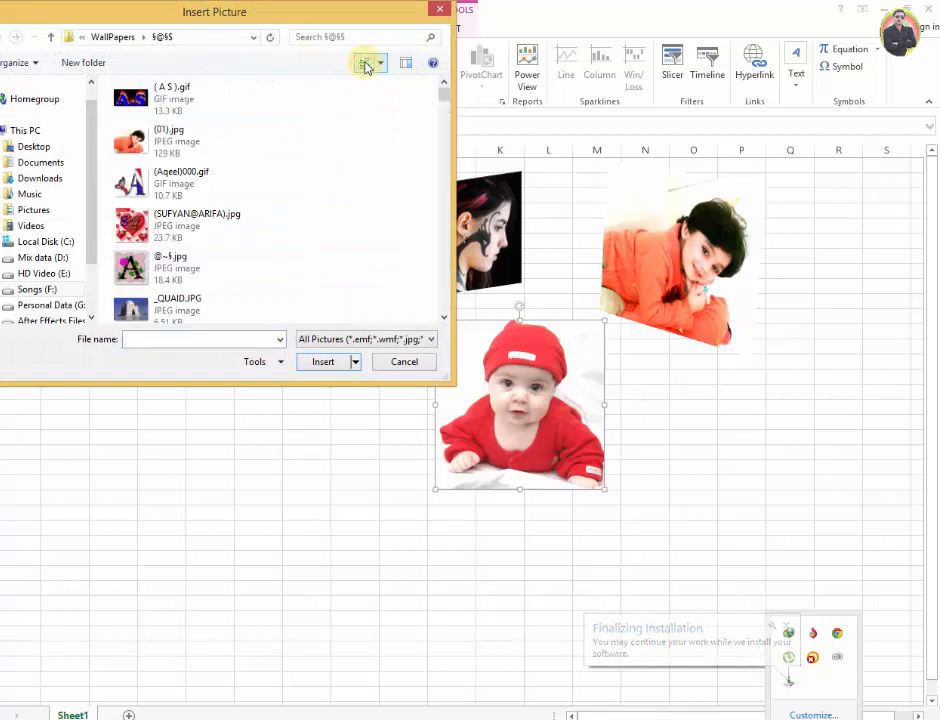
drag(440, 96, 443, 134)
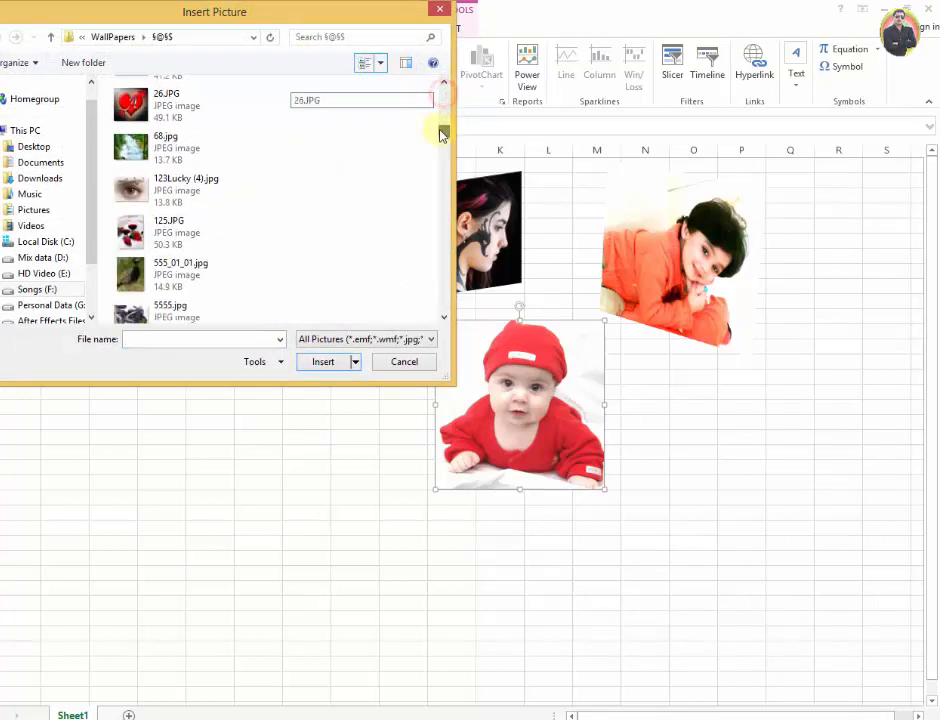
double_click(165, 97)
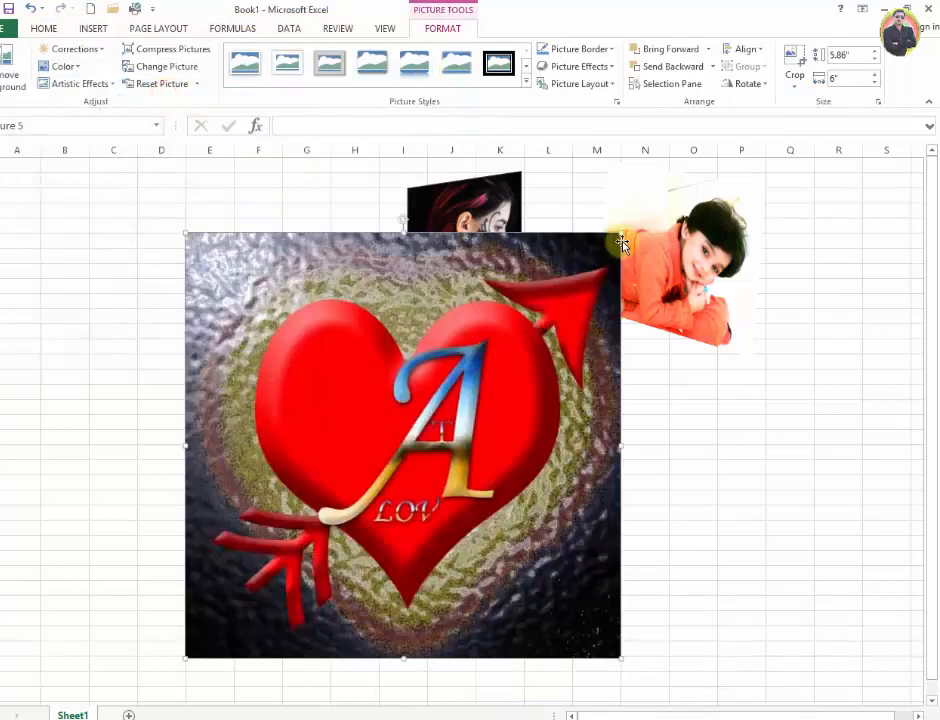
drag(620, 232, 375, 322)
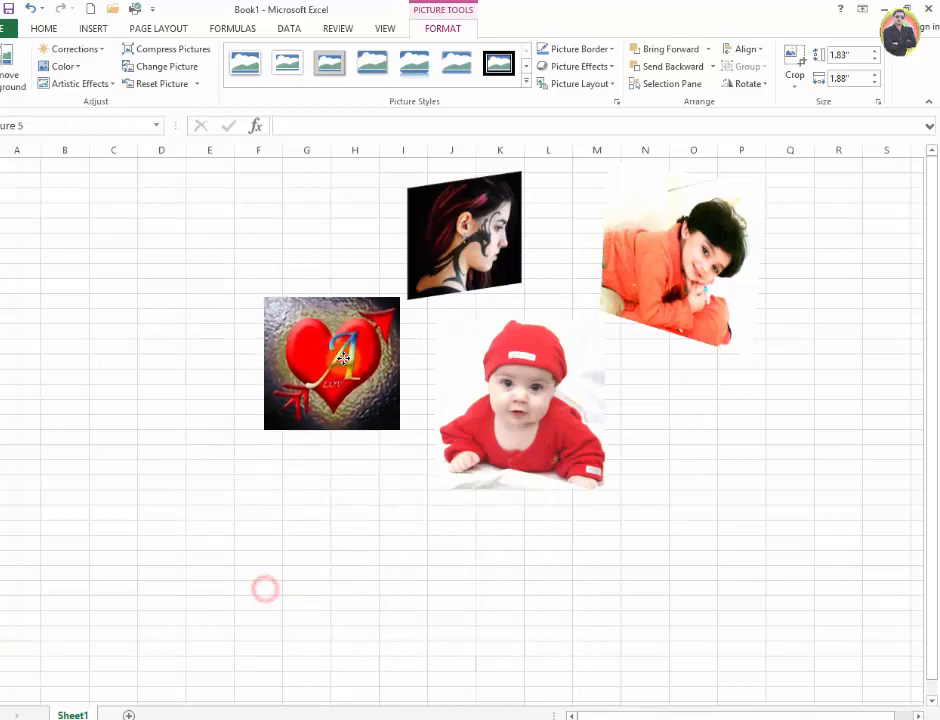
- Open the detailed 3-D rotation options for the heart picture
click(613, 84)
click(608, 66)
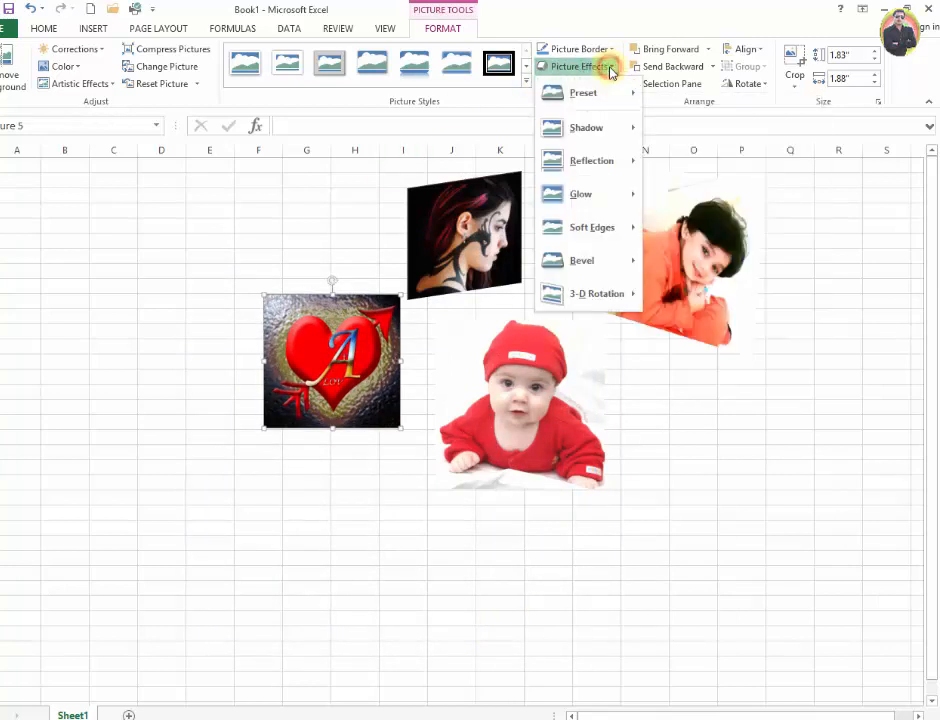
mouse_move(603, 297)
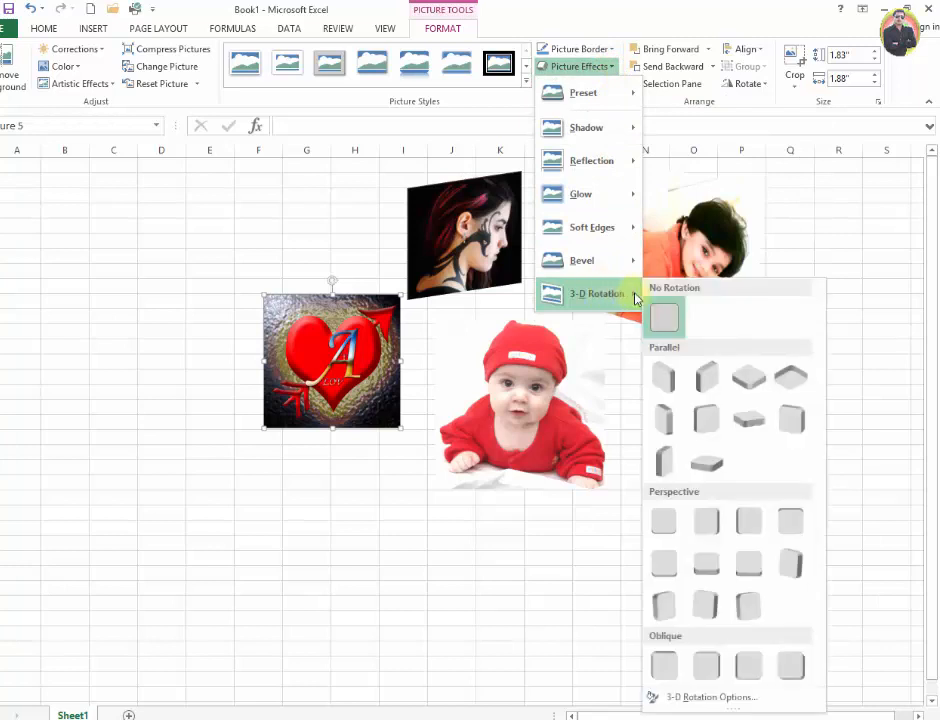
click(724, 698)
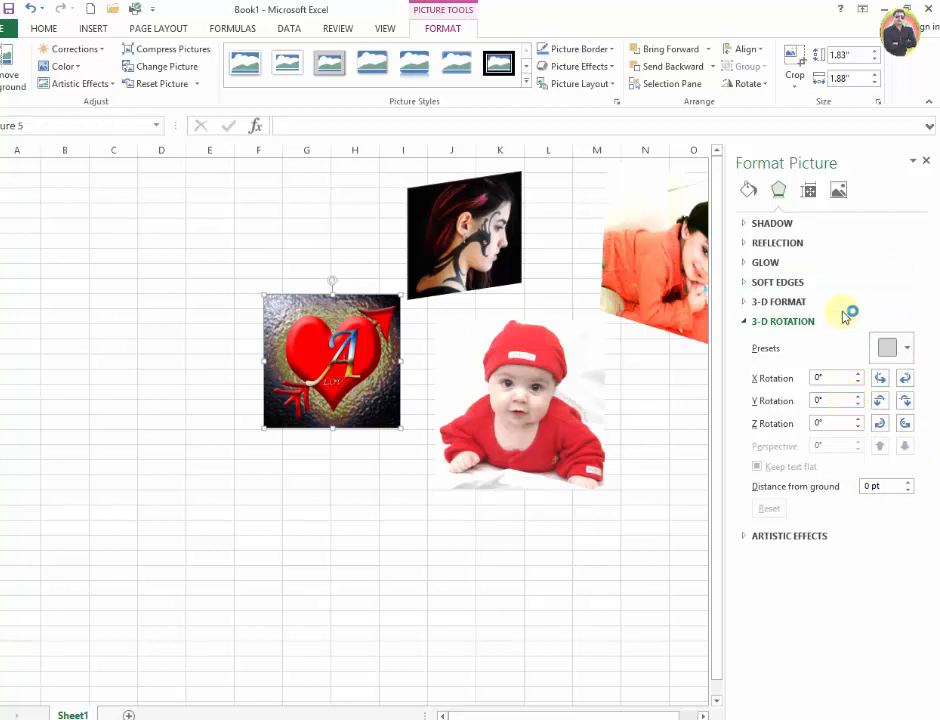
- Set the heart picture's X rotation to 50° and its Y rotation to 40°
click(859, 377)
click(859, 377)
click(859, 377)
click(859, 377)
click(859, 377)
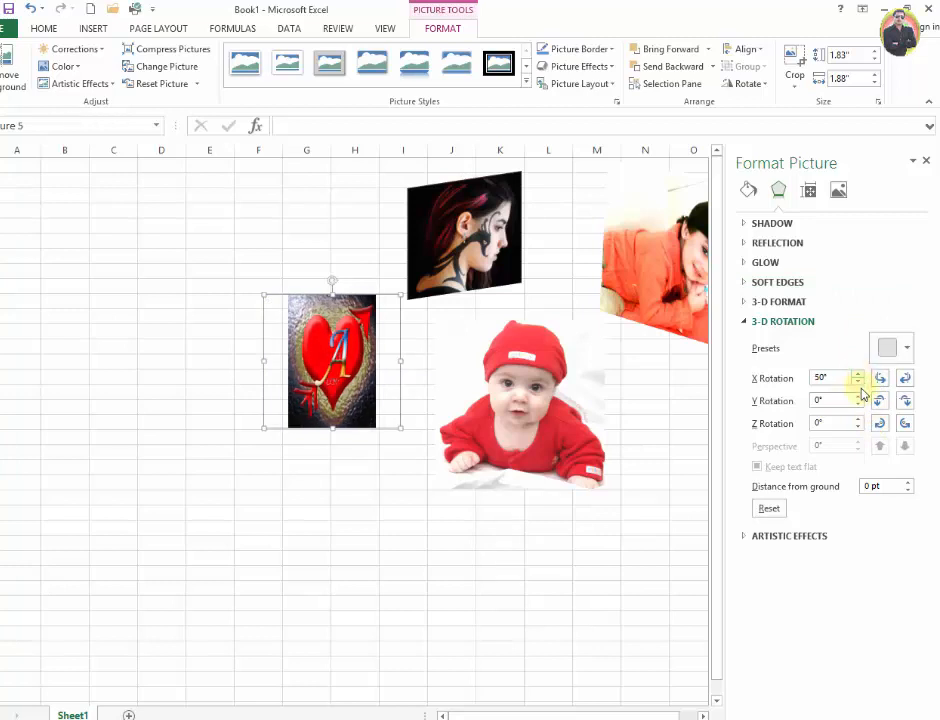
click(858, 397)
click(858, 397)
click(858, 397)
click(858, 397)
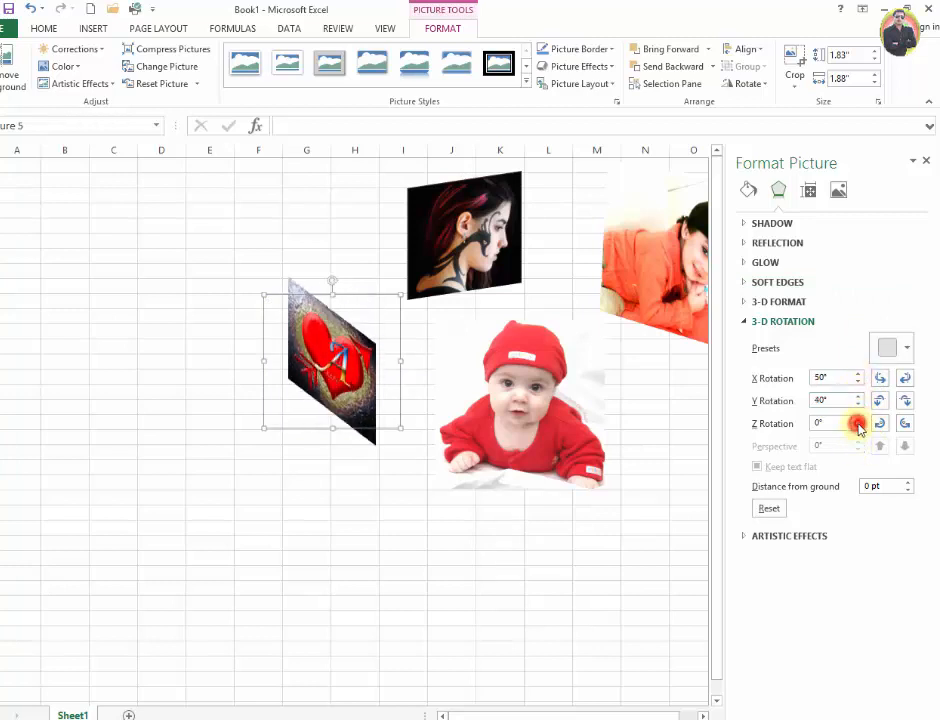
- Nudge the heart picture's X and Z rotations back and forth and step its Y rotation to 35°
click(880, 379)
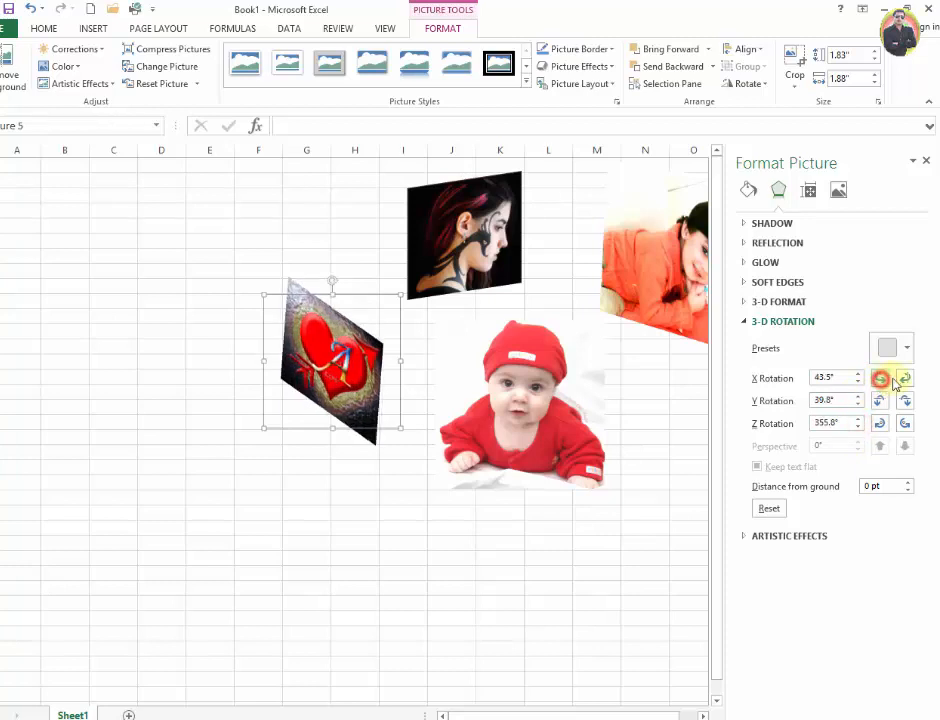
click(903, 379)
click(906, 401)
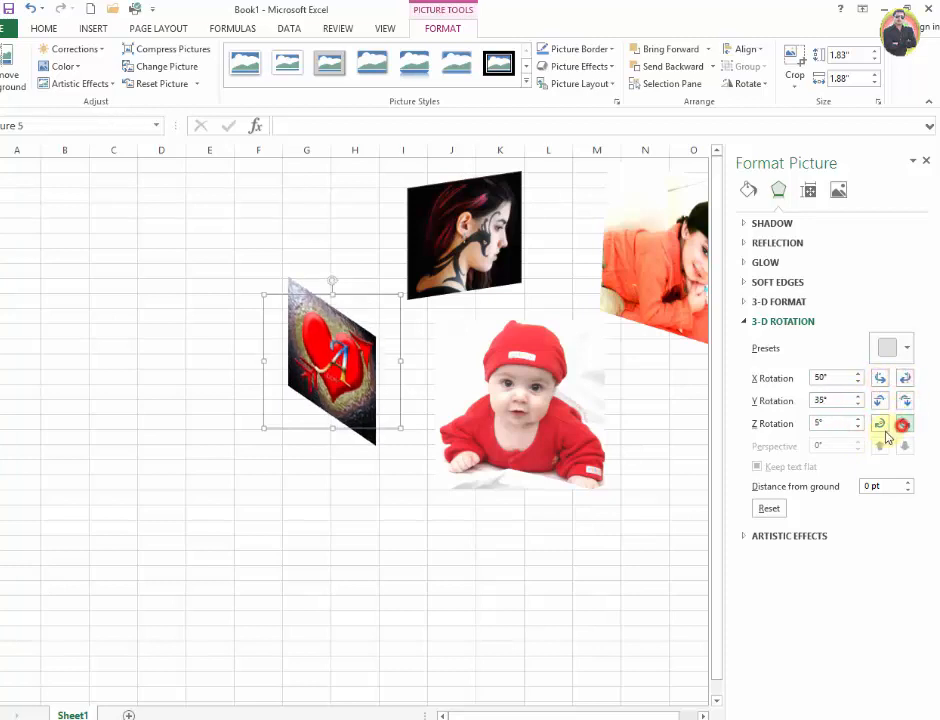
click(879, 427)
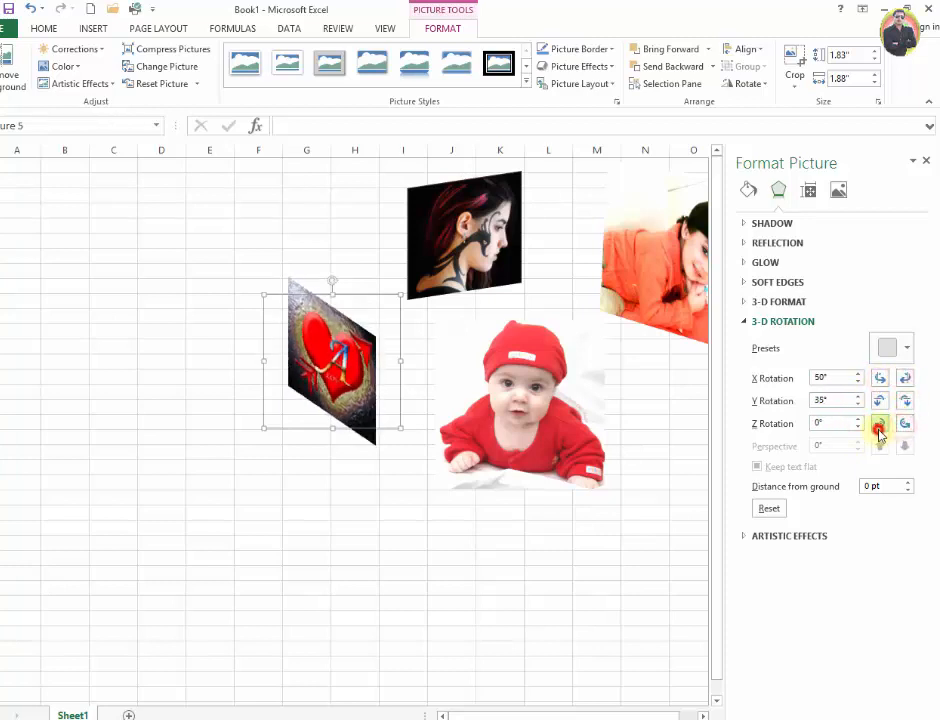
- Try the third first-row Parallel preset on the heart picture and replace it with the third preset in the second Perspective row
click(893, 348)
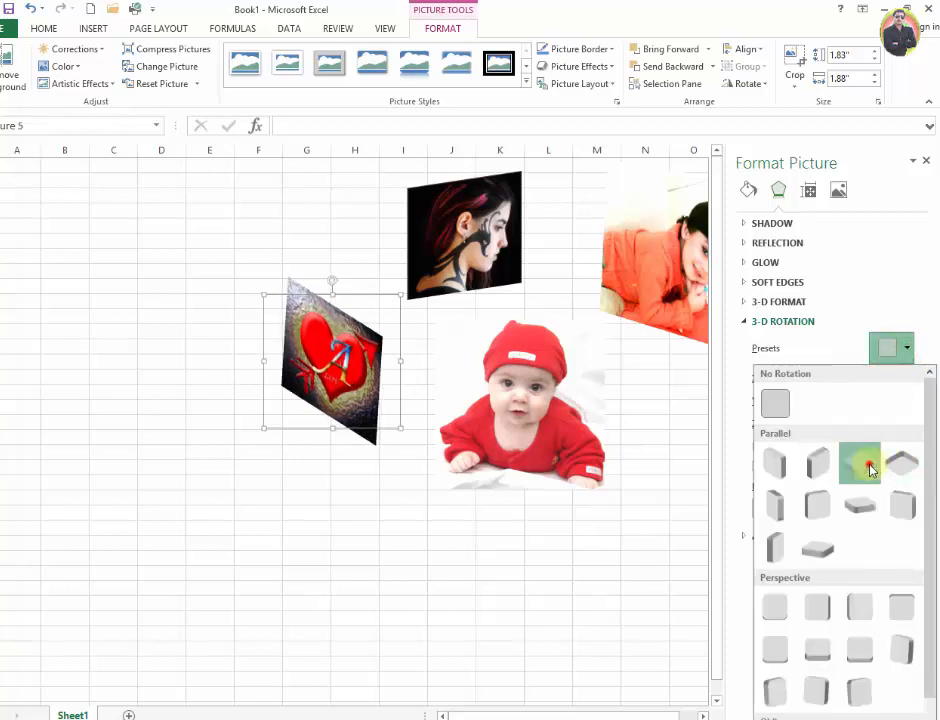
click(870, 468)
click(904, 346)
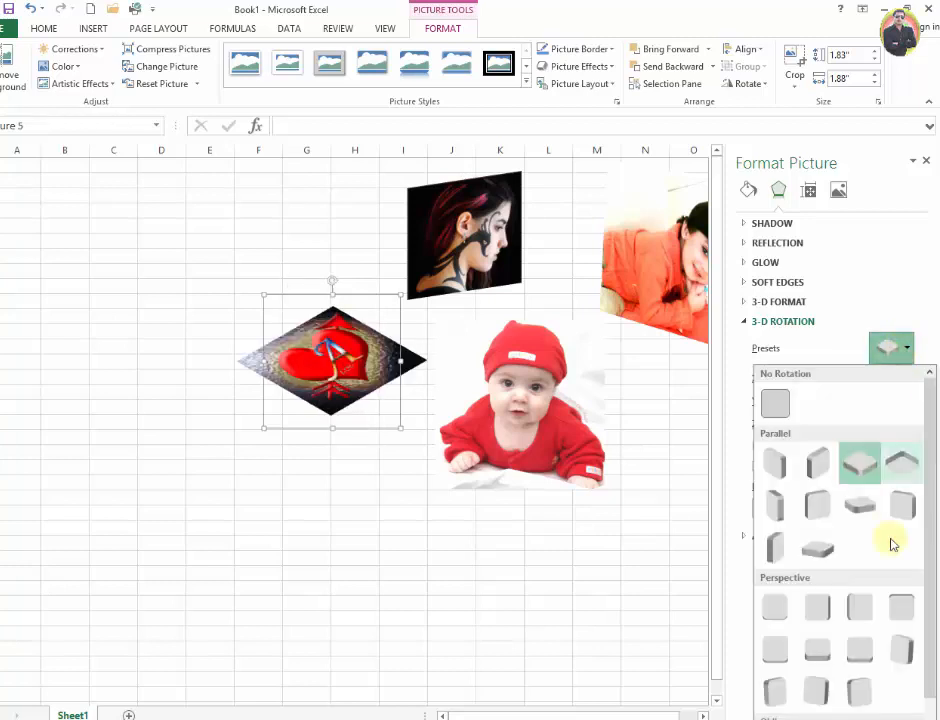
click(858, 648)
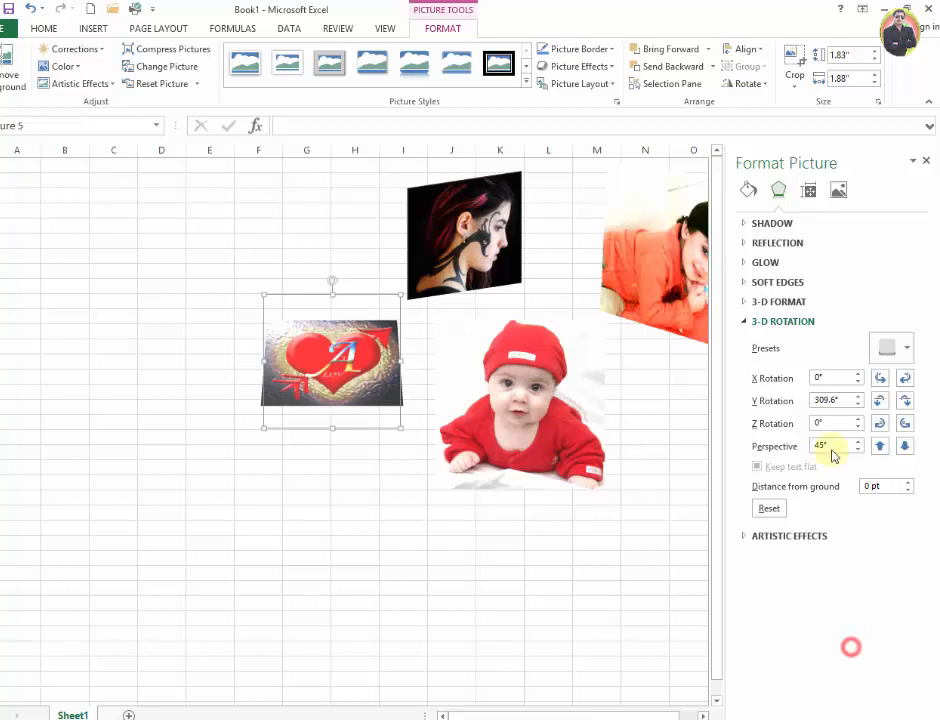
- Set the heart picture's distance from ground to 13.5 pt and its perspective to 85°
click(904, 490)
click(906, 481)
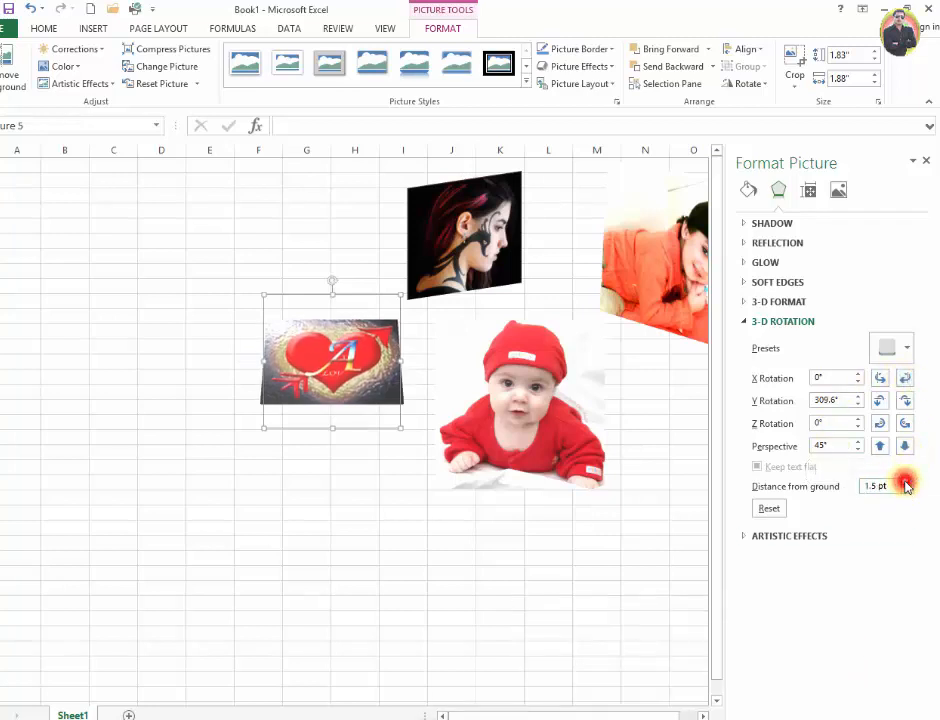
drag(906, 484, 906, 447)
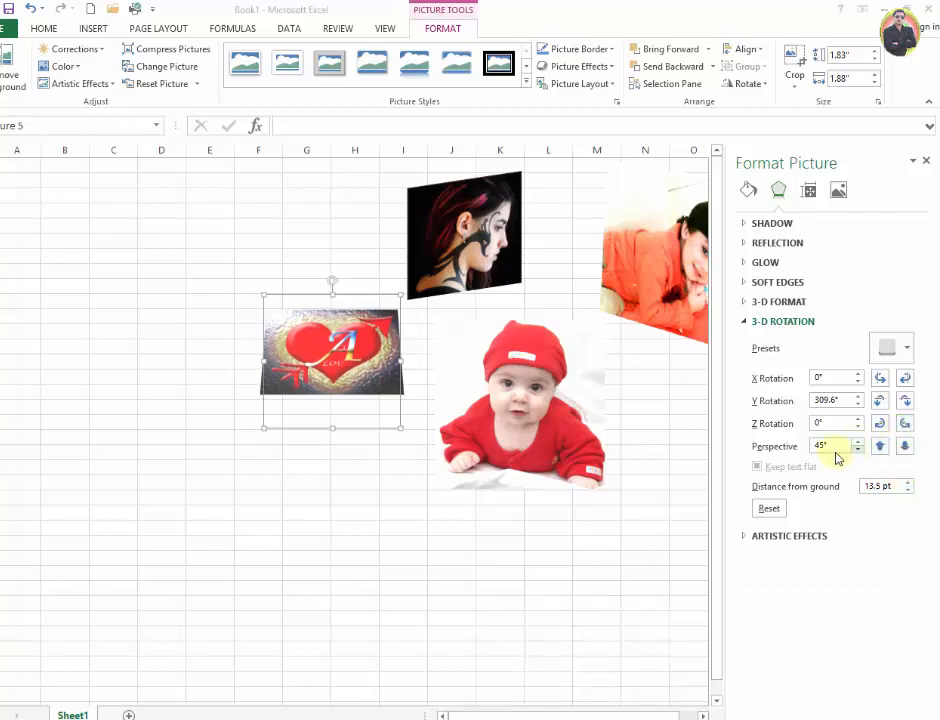
click(858, 442)
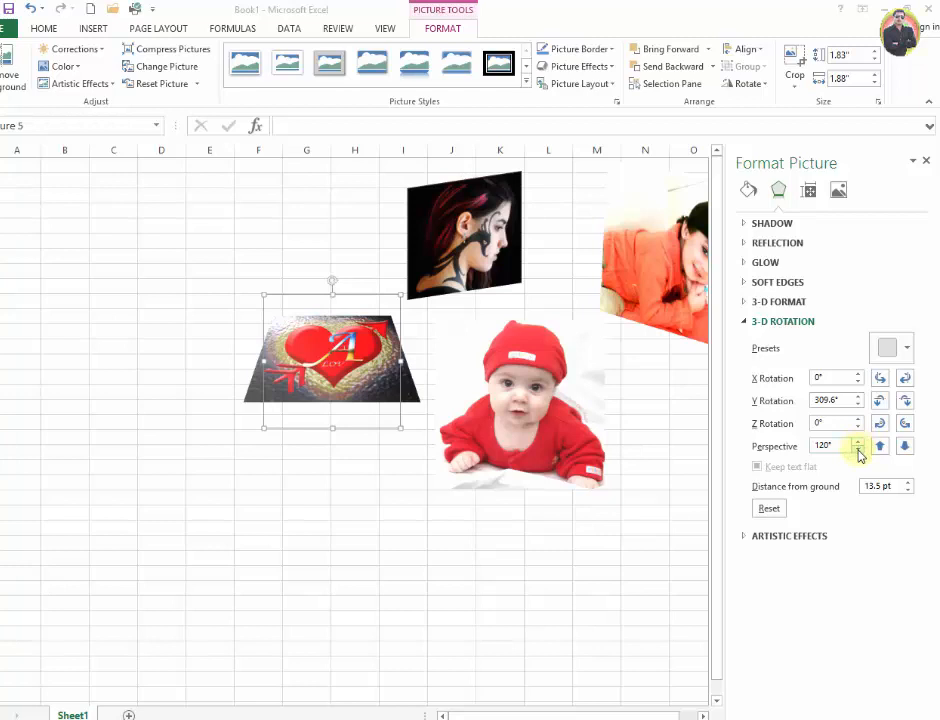
click(858, 451)
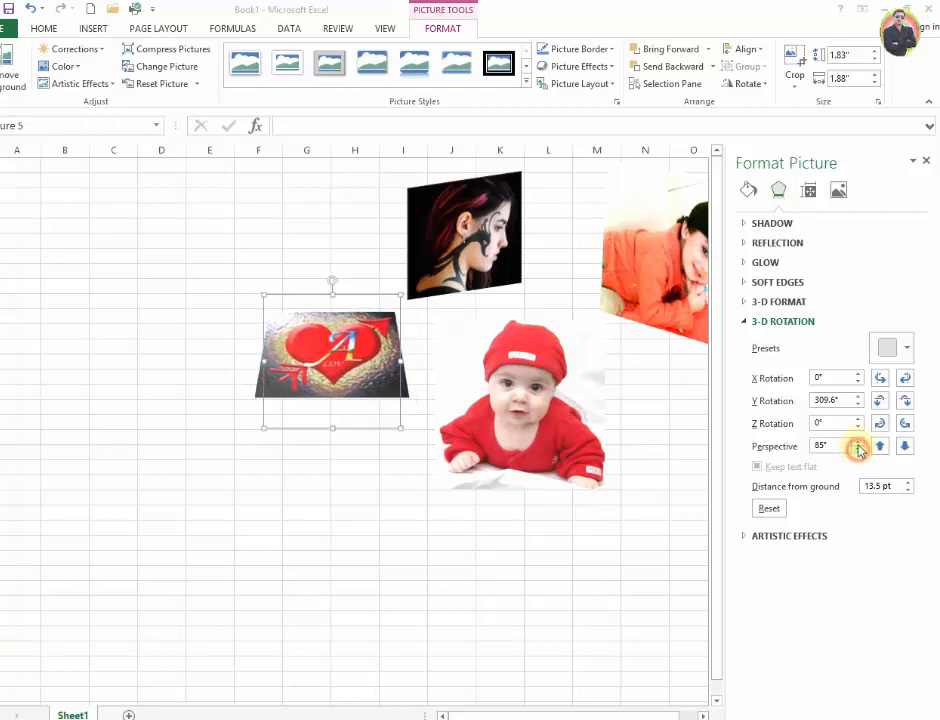
- Increase the heart picture's Z rotation to 350°
click(858, 419)
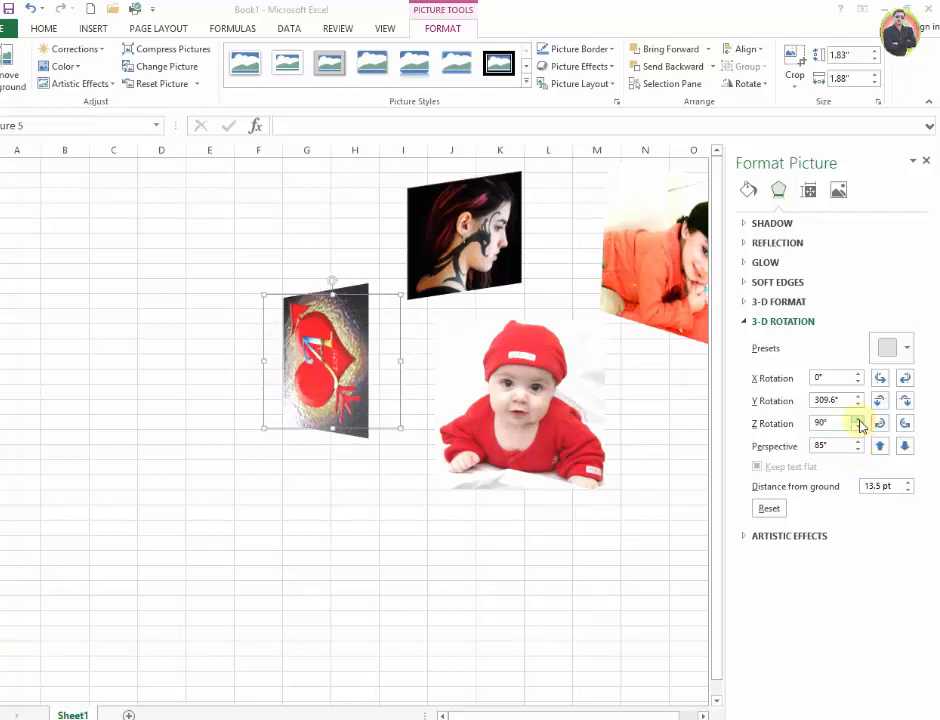
click(858, 420)
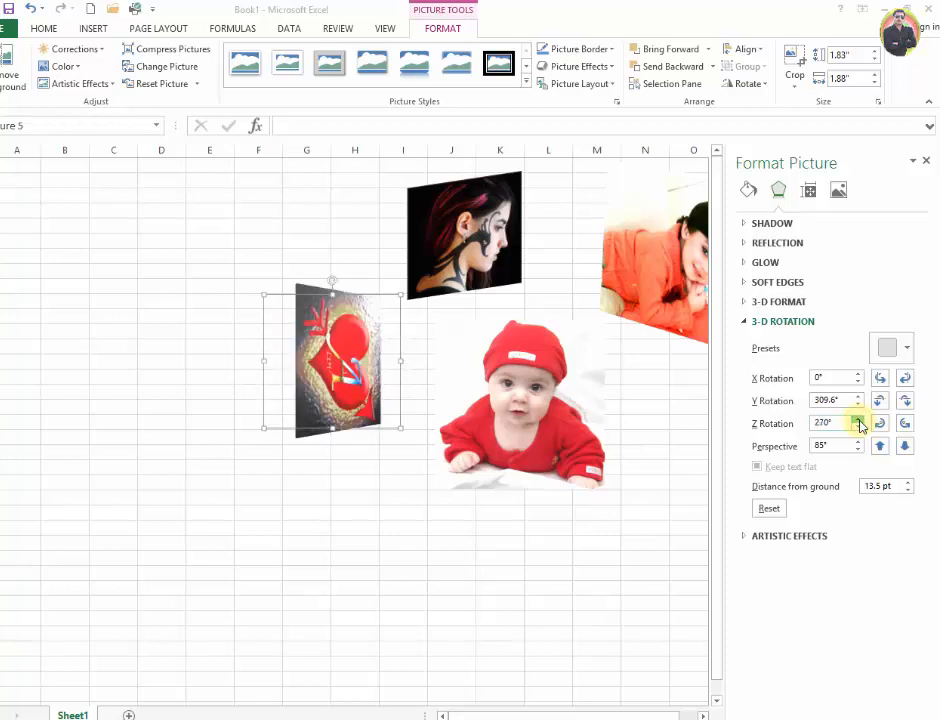
click(859, 421)
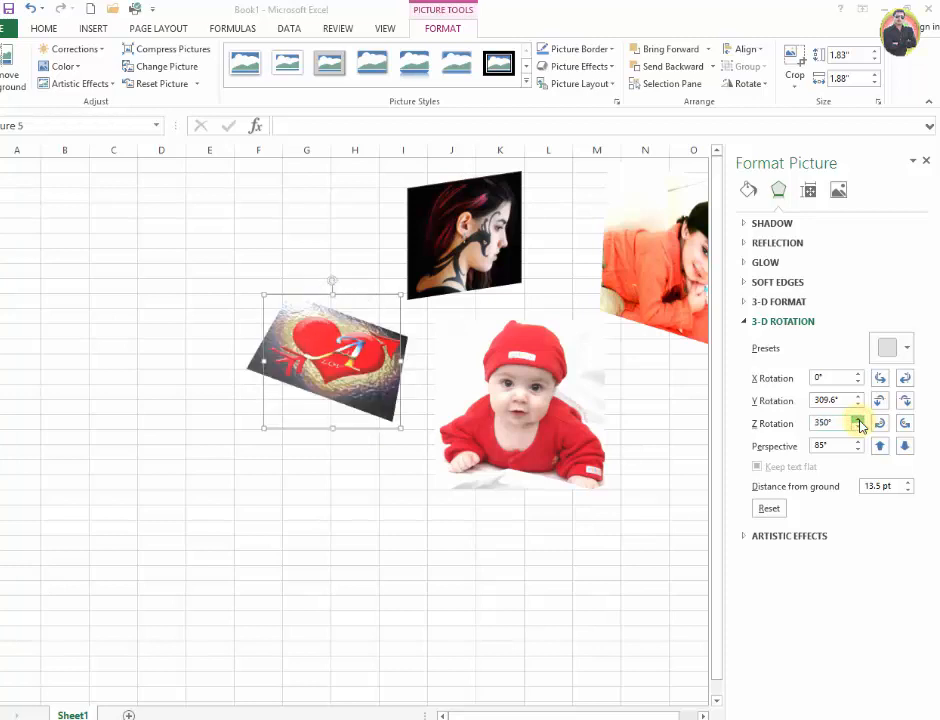
- Return to the heart picture's 3-D rotation options, try an X rotation of 150°, and set it to 50°
click(607, 70)
mouse_move(598, 297)
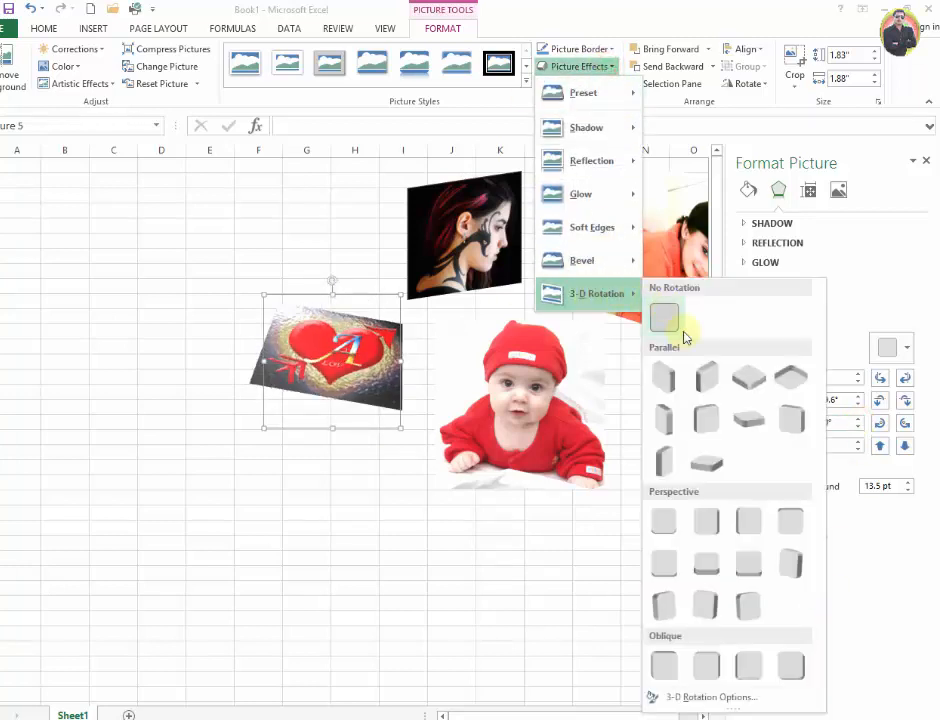
click(726, 699)
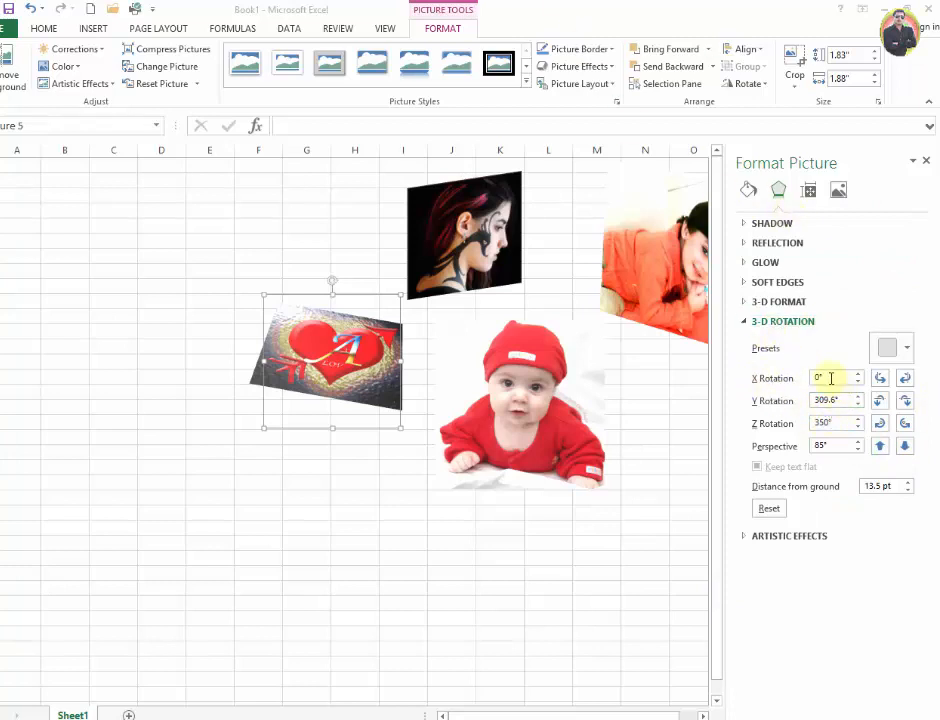
drag(859, 378, 858, 383)
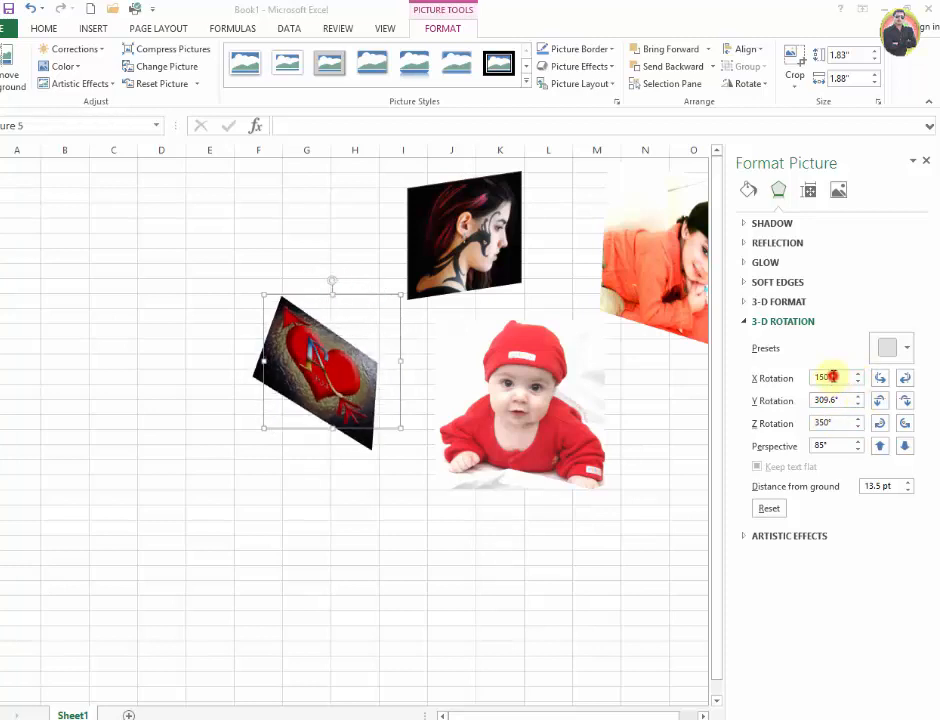
double_click(831, 377)
text(50)
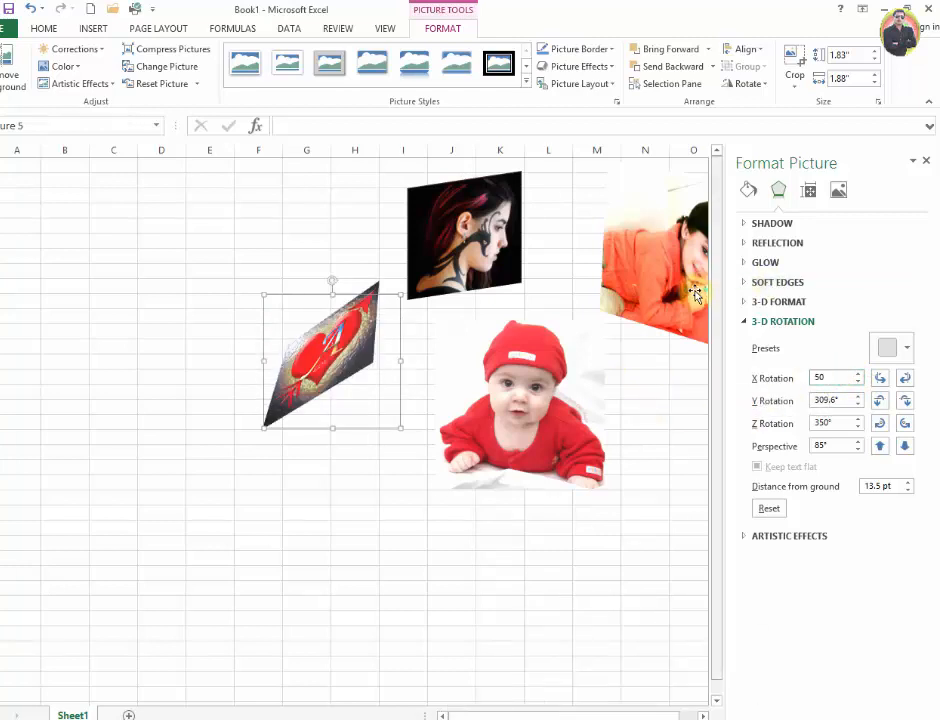
- Move the picture of the child in orange about one column toward column L and browse its 3-D rotation presets
click(631, 274)
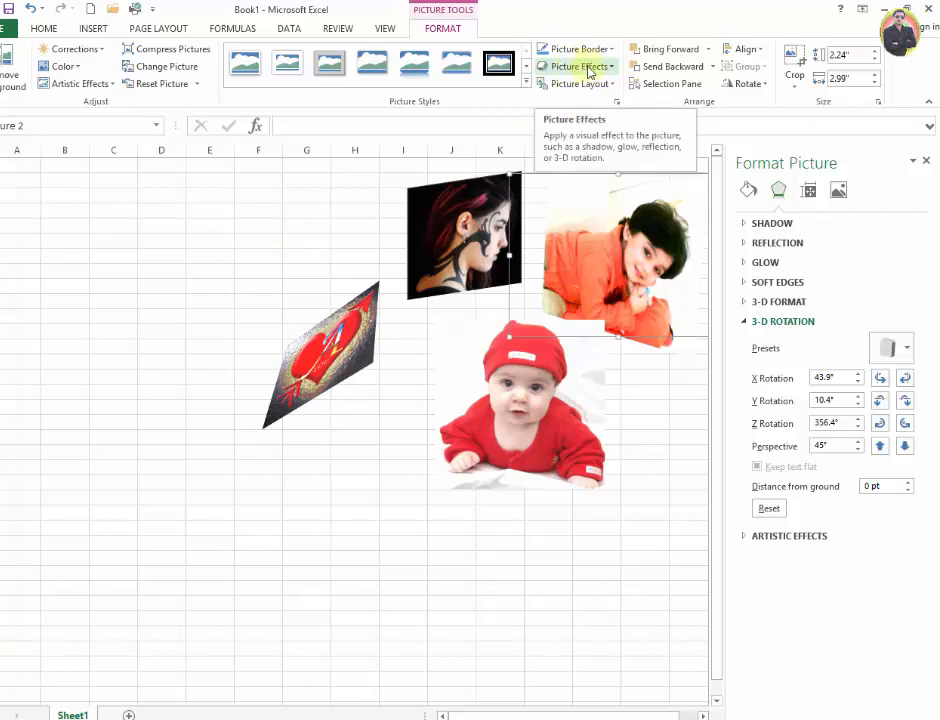
click(615, 71)
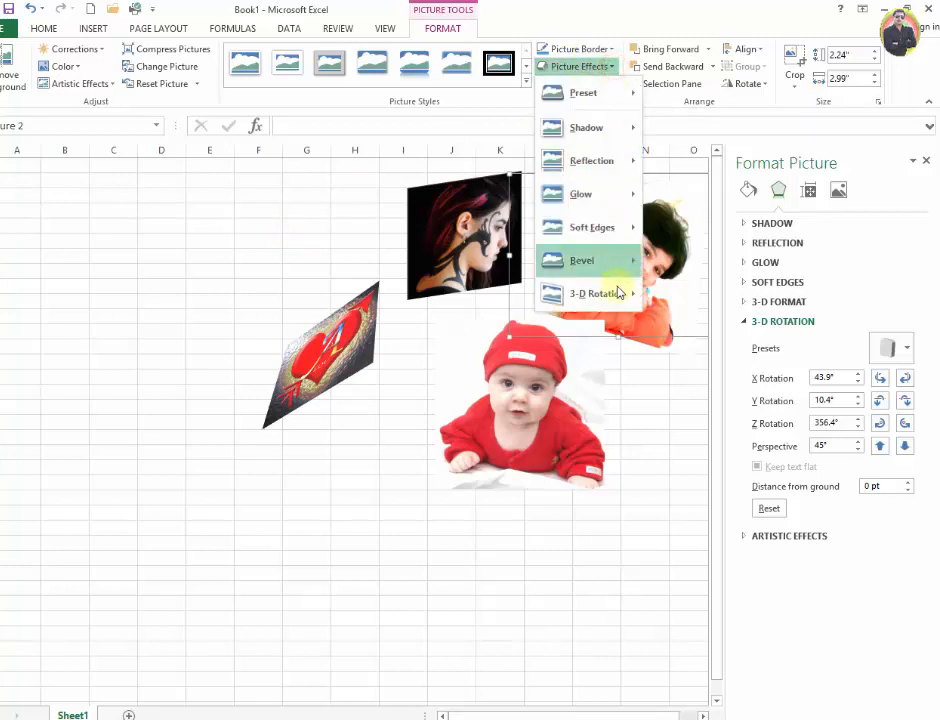
mouse_move(615, 294)
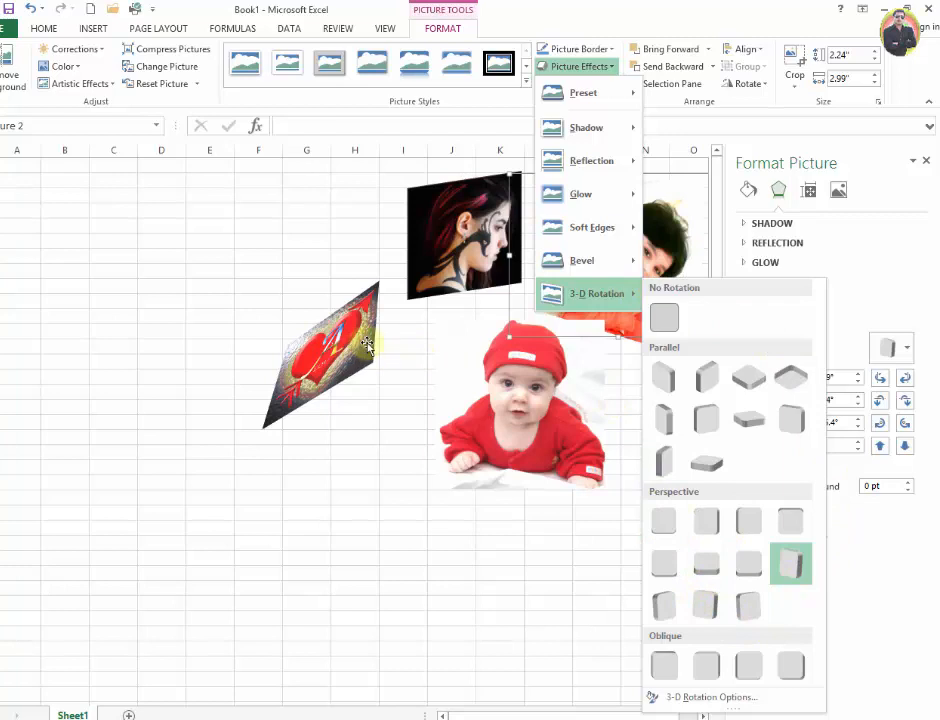
click(515, 417)
click(320, 355)
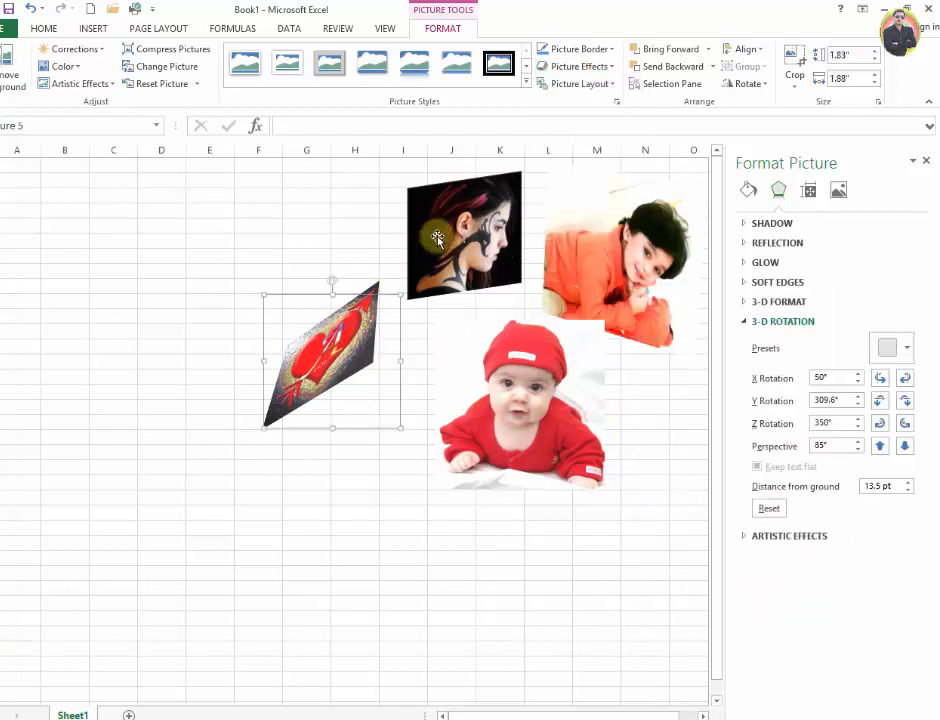
- Move the tattooed woman's picture above the heart picture and apply the first preset in the third row of the Parallel 3-D rotations
click(434, 235)
drag(476, 229, 345, 212)
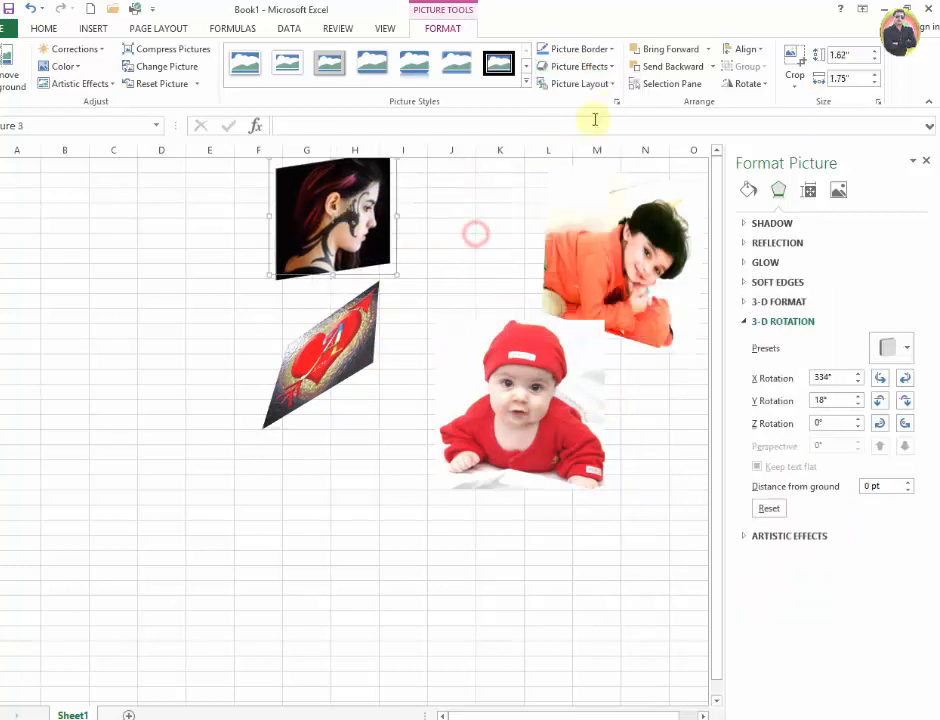
click(613, 74)
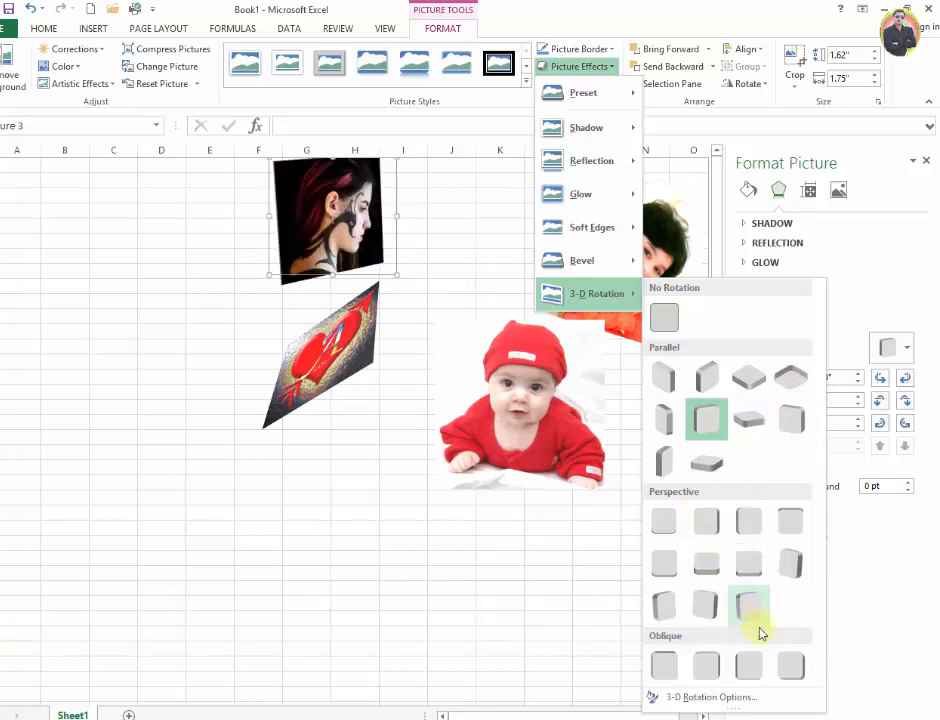
click(670, 462)
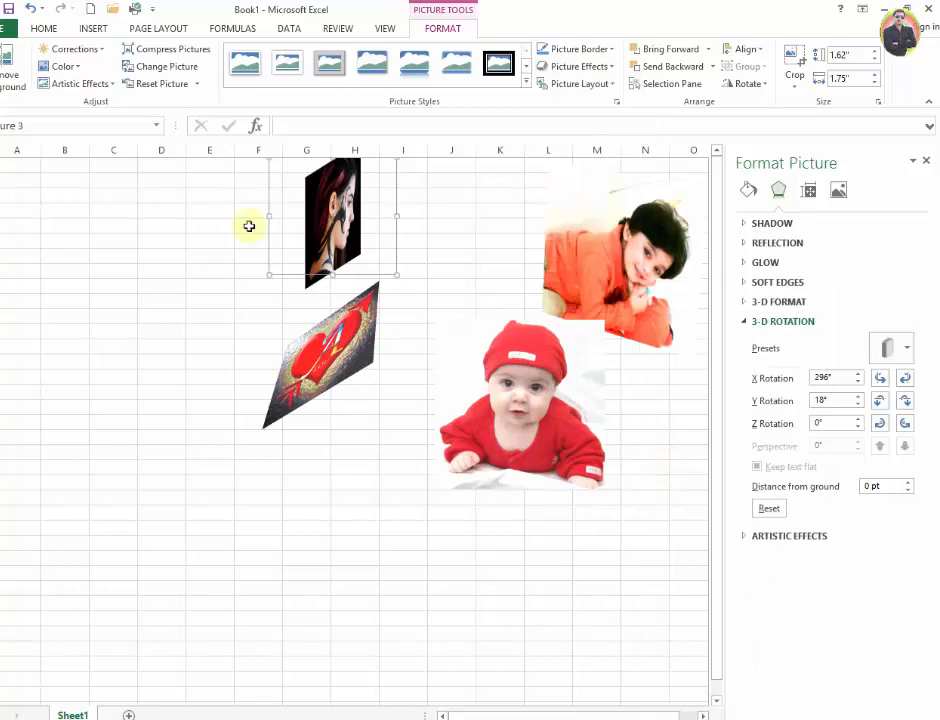
- Open the 3-D rotation options for the tattooed woman's picture and decrease its X rotation to 200°
click(612, 70)
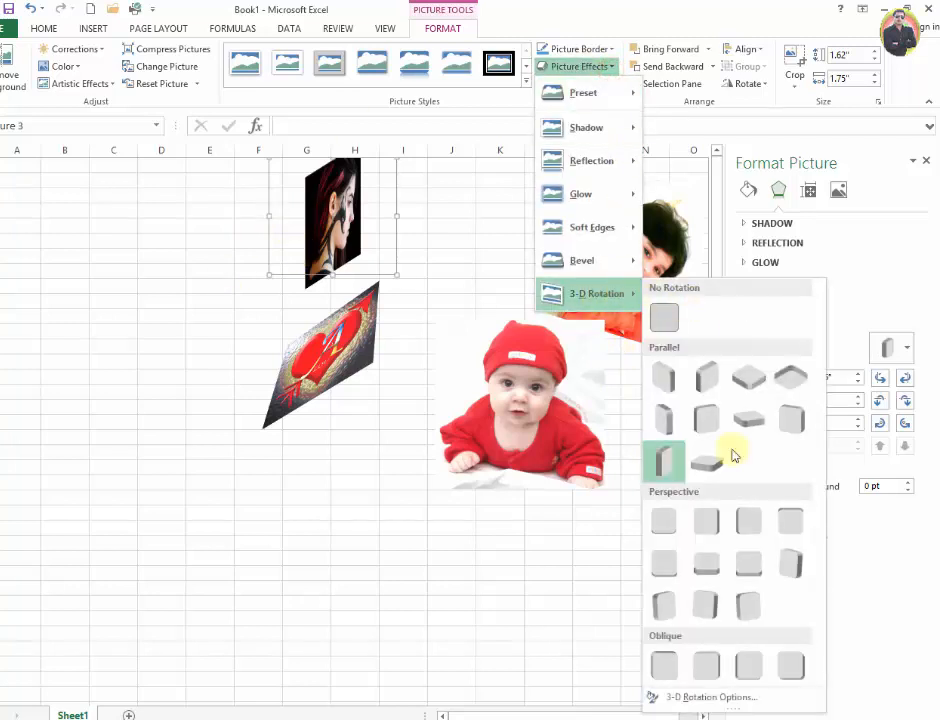
click(722, 695)
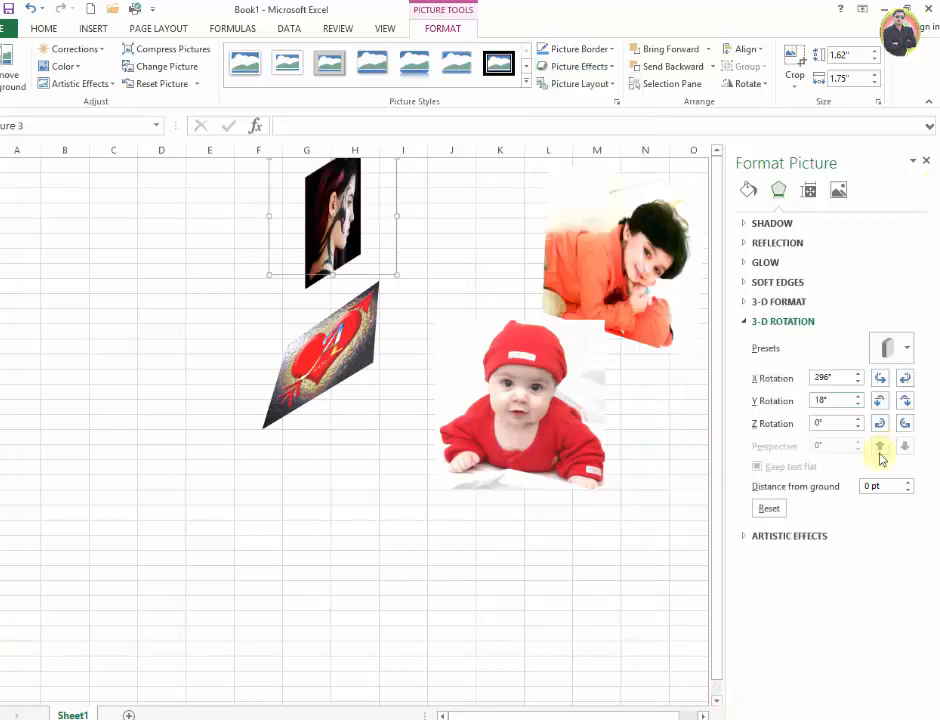
click(857, 381)
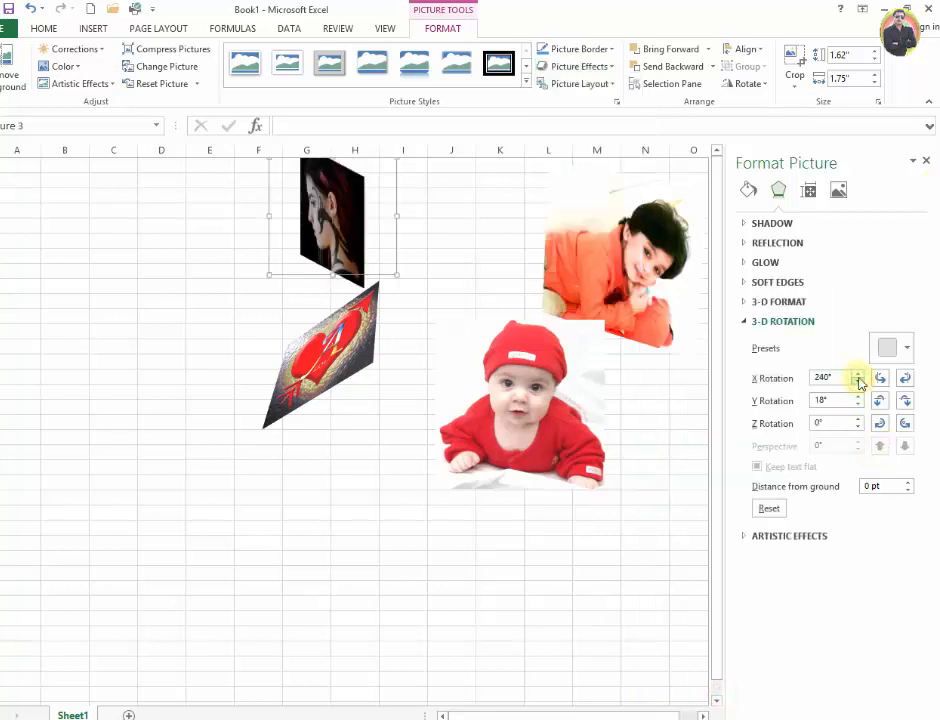
click(857, 381)
click(857, 381)
click(857, 381)
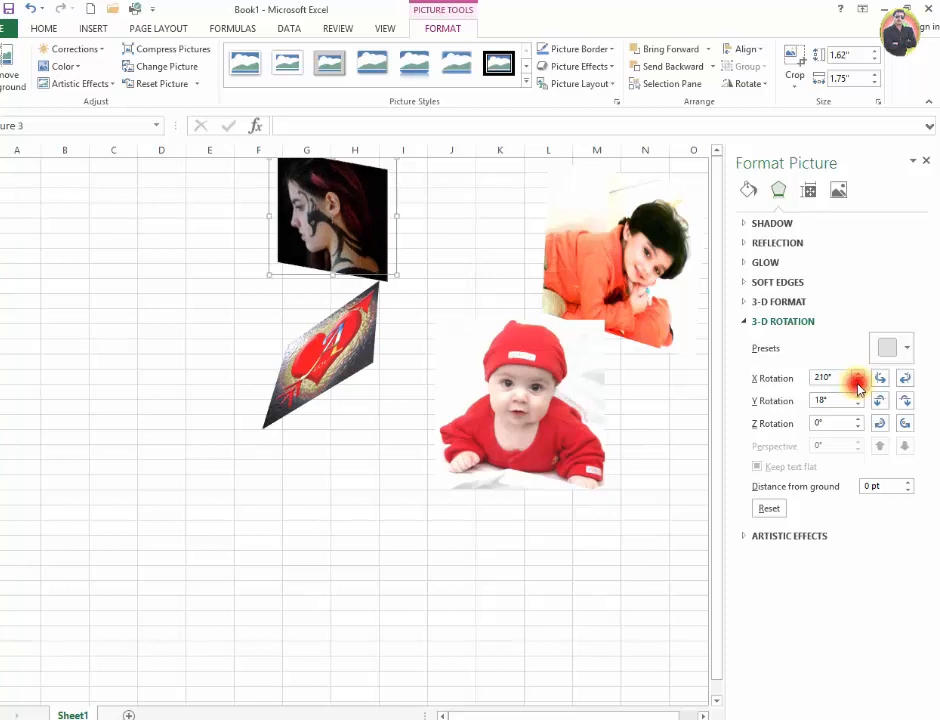
click(857, 381)
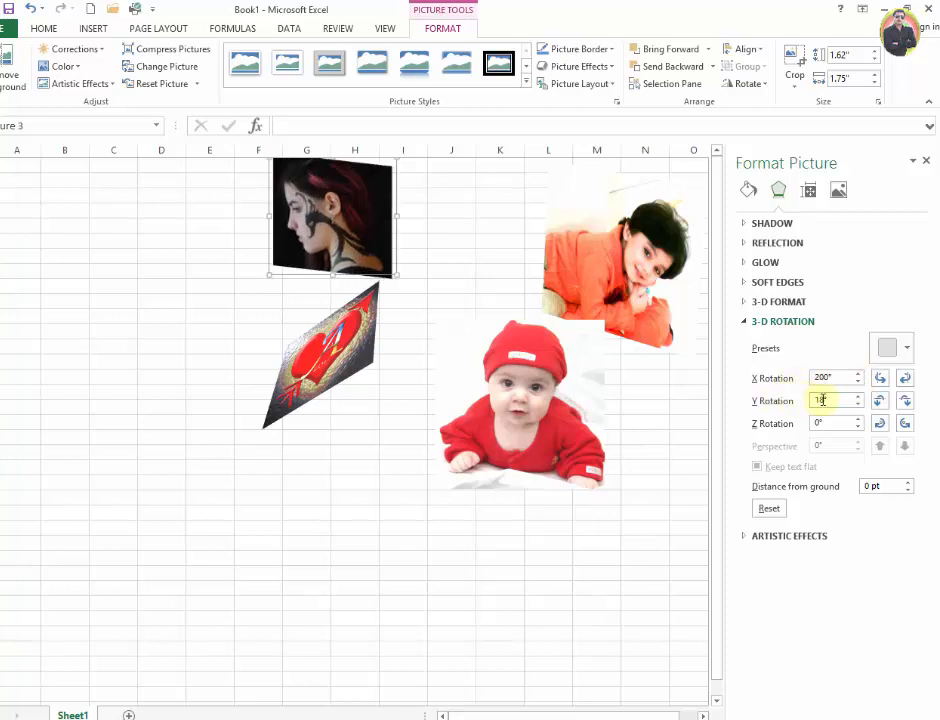
click(816, 422)
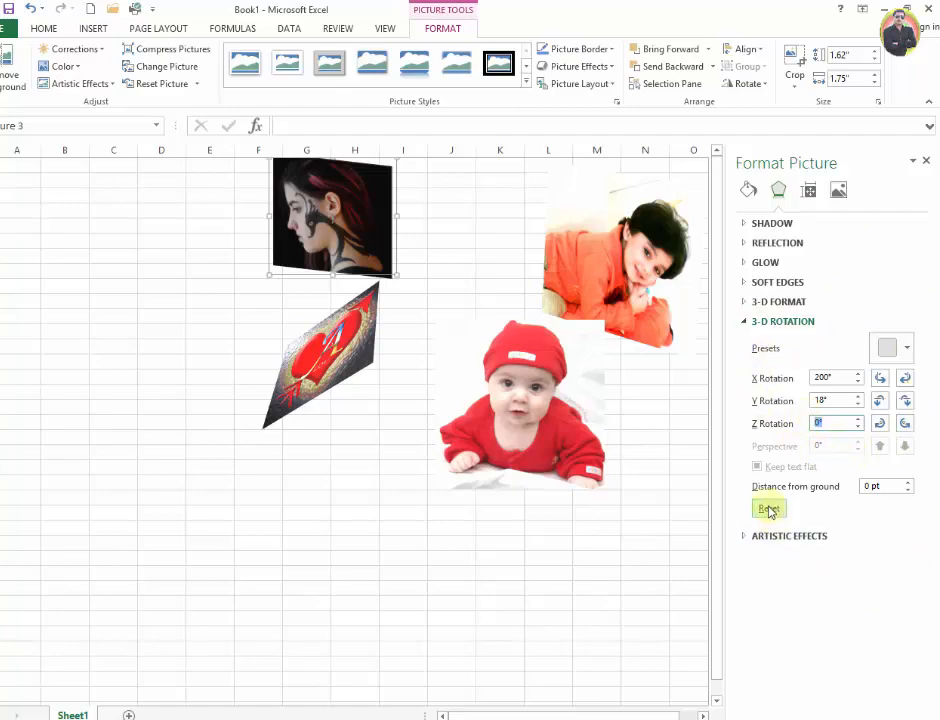
click(822, 410)
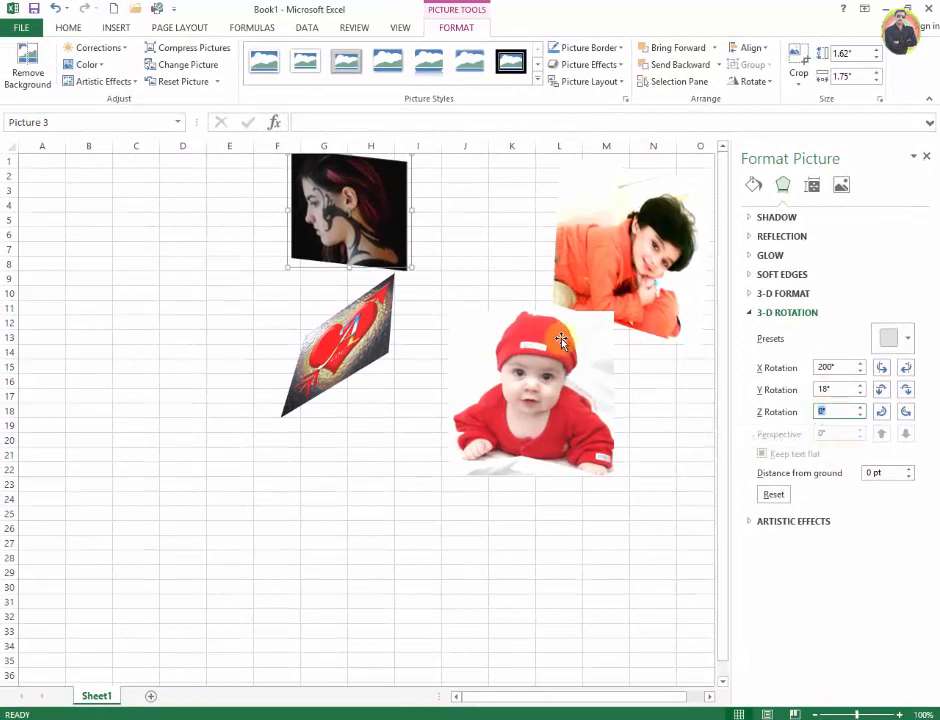